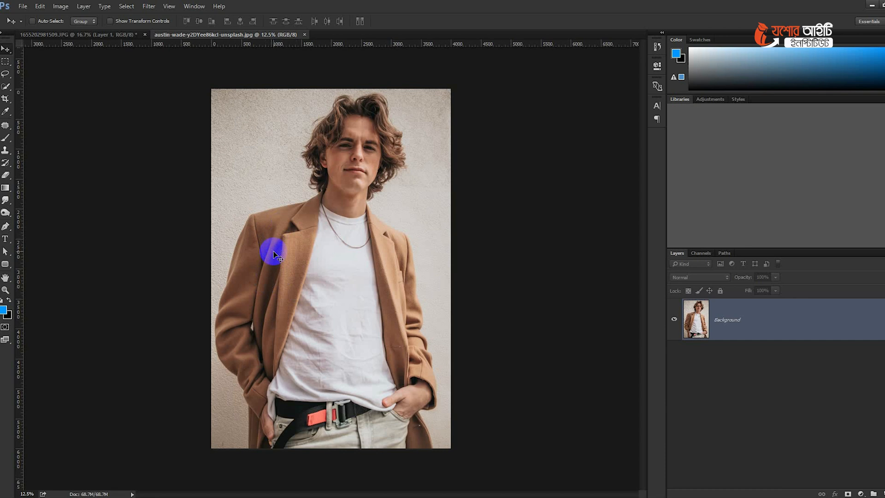
click(5, 187)
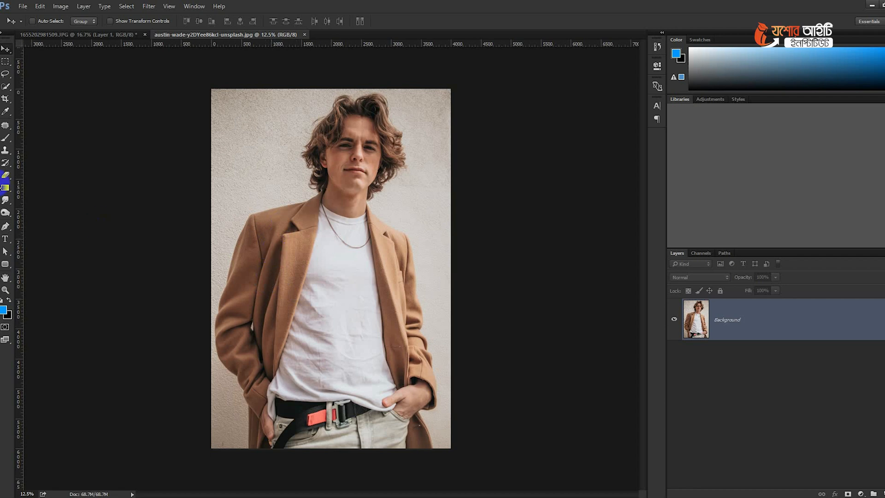
click(6, 124)
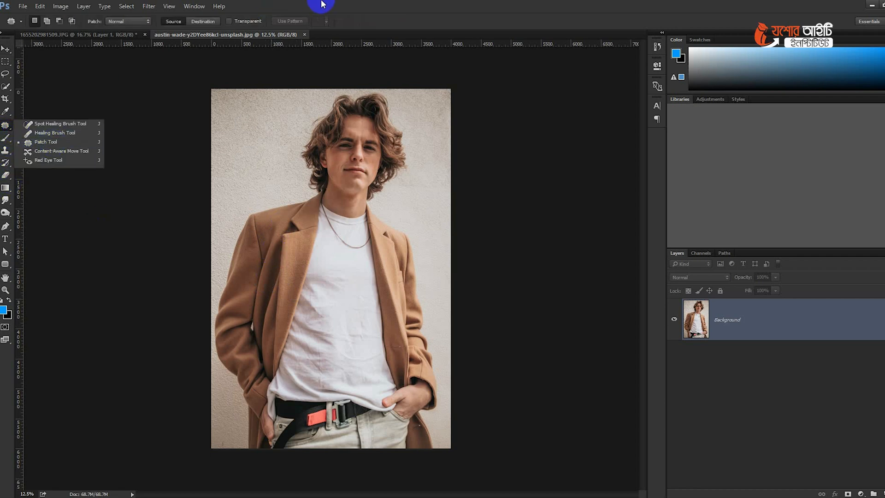
click(6, 110)
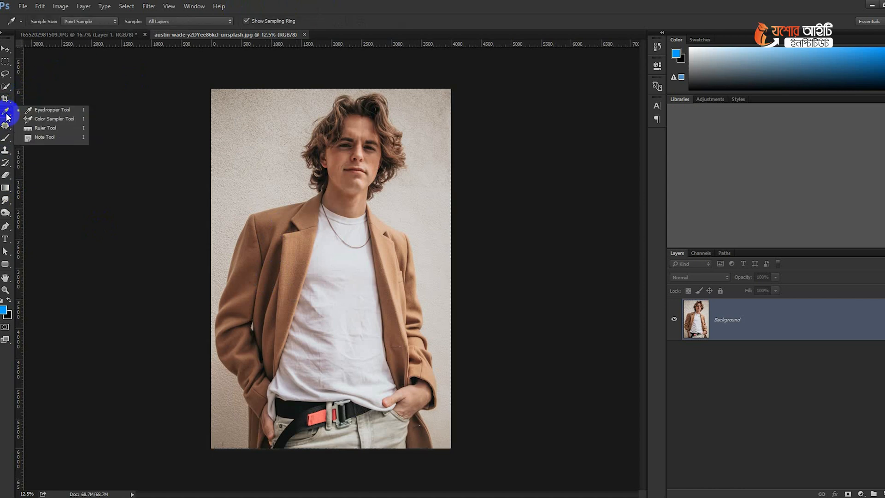
click(5, 162)
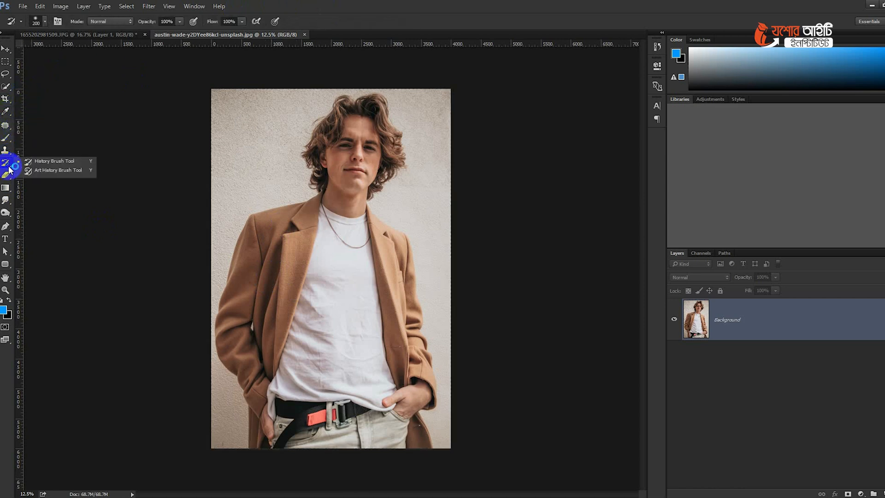
click(6, 175)
click(5, 188)
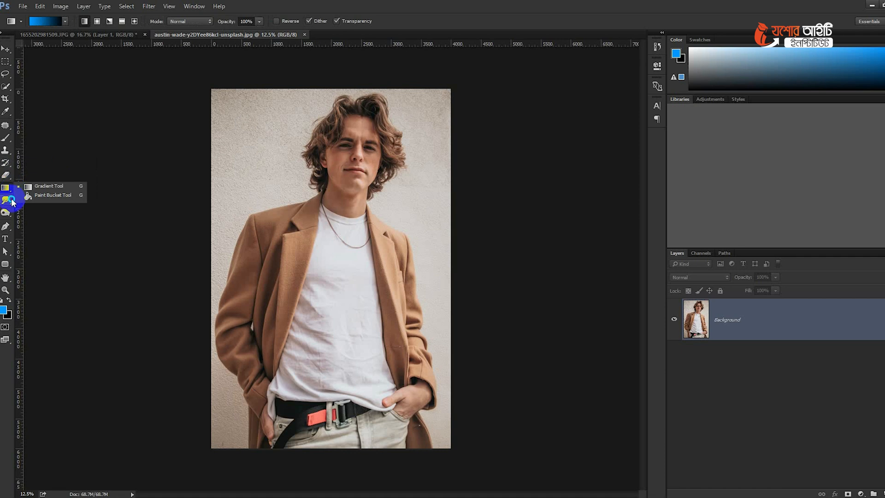
click(7, 200)
click(5, 213)
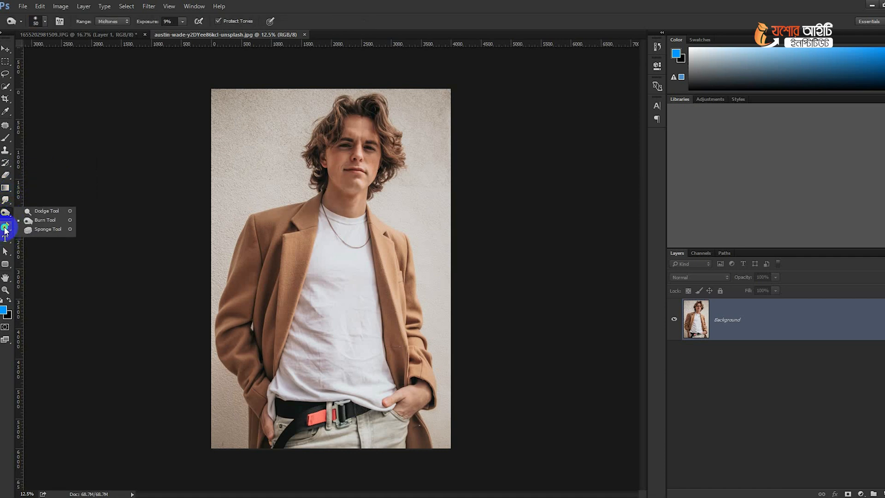
click(6, 226)
click(7, 112)
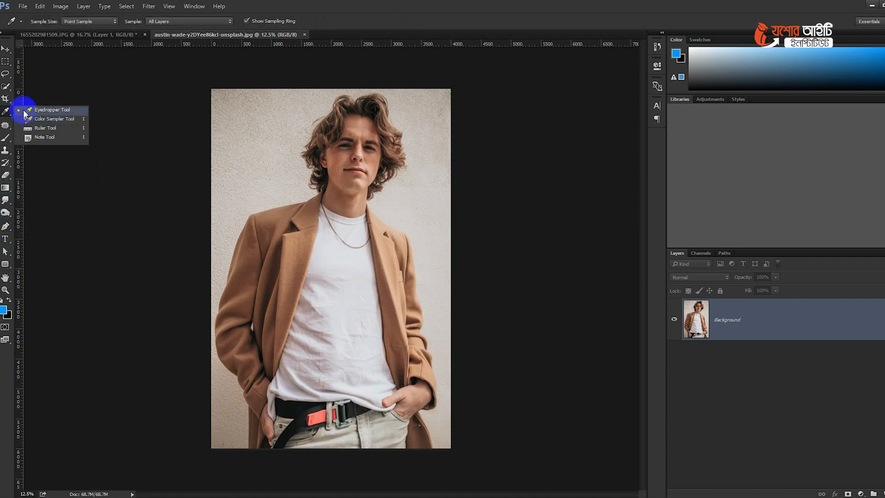
click(6, 86)
click(6, 111)
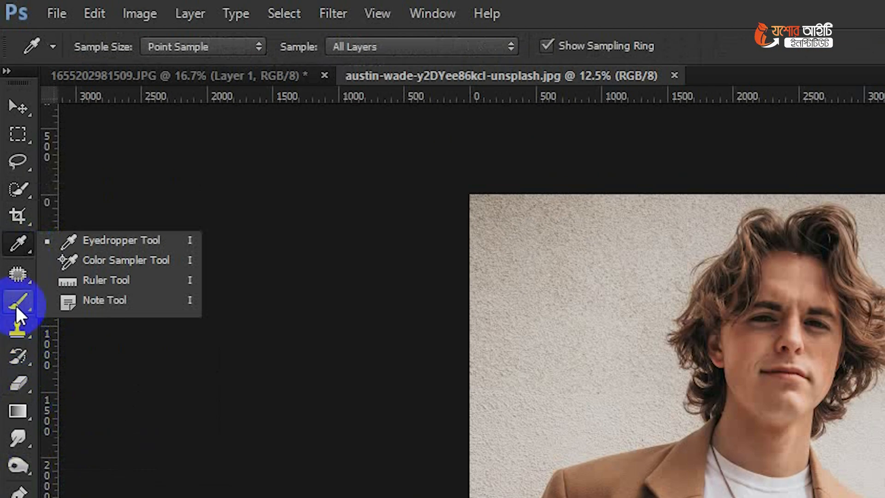
Try painting blue over the front of the brown coat with the Color Replacement tool, and undo the stroke
click(6, 138)
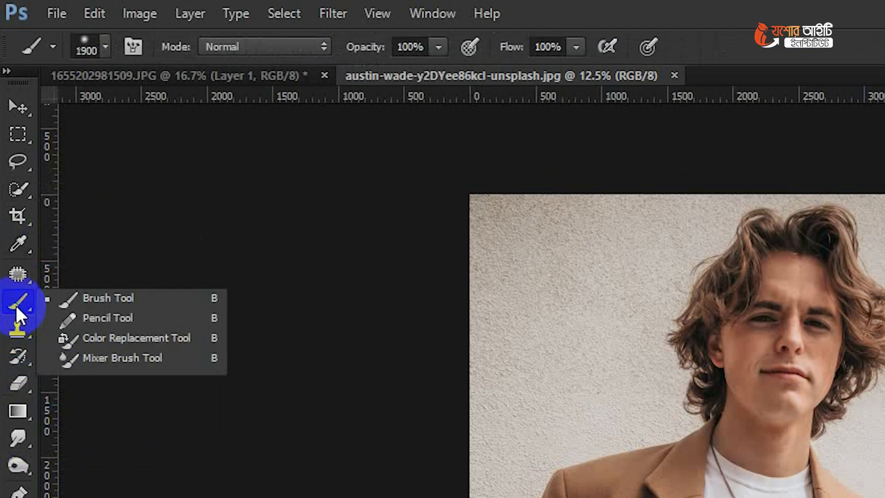
click(111, 336)
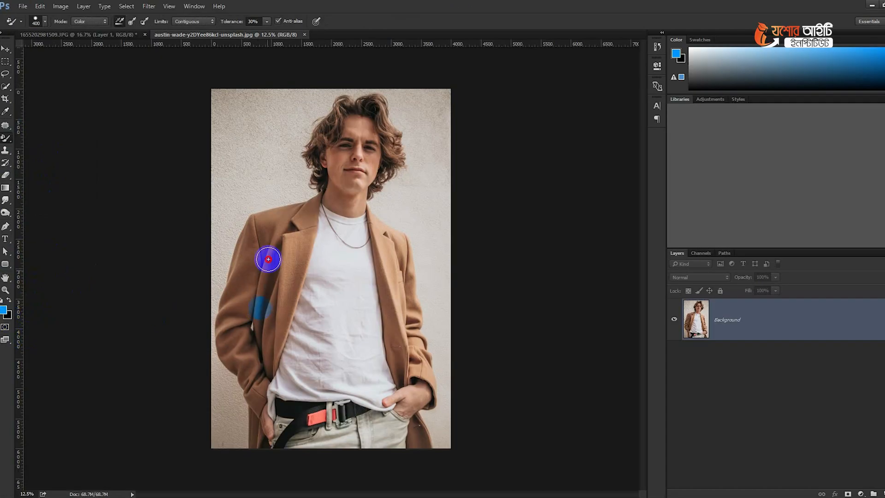
mouse_move(268, 259)
mouse_down()
mouse_move(257, 304)
mouse_move(275, 296)
mouse_move(282, 254)
mouse_move(298, 260)
mouse_move(294, 232)
mouse_move(287, 291)
mouse_move(293, 299)
mouse_move(277, 319)
mouse_move(278, 337)
mouse_move(279, 317)
mouse_up()
key(ctrl+z)
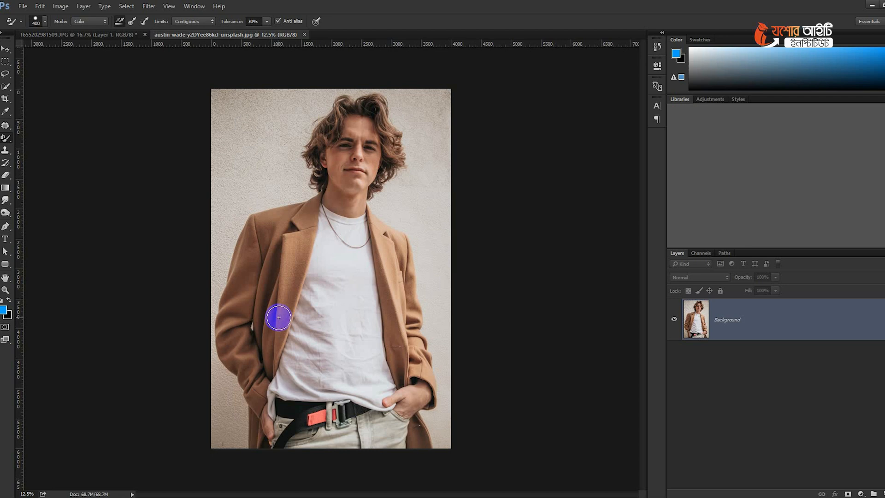
Activate the Pen tool in Shape mode with no fill
click(6, 49)
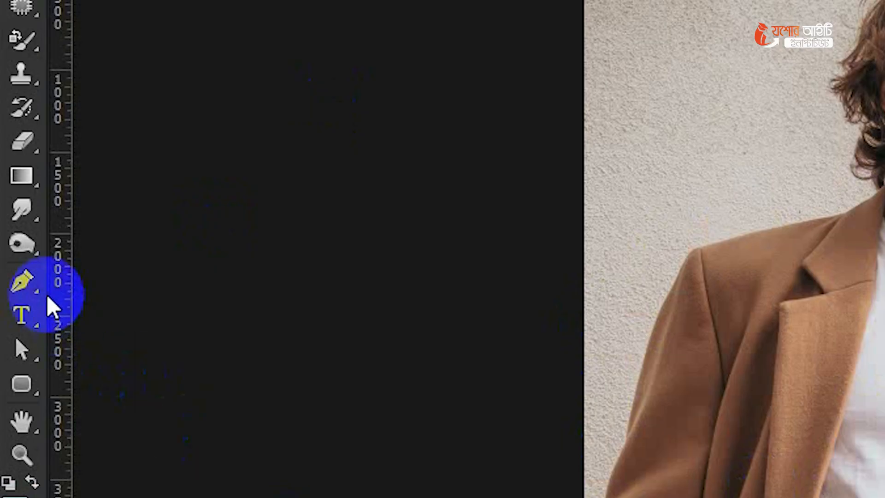
click(12, 229)
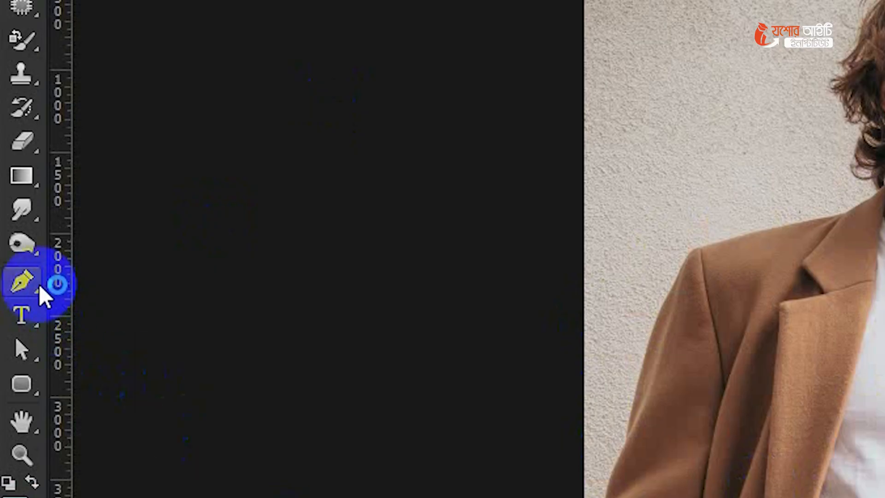
click(123, 282)
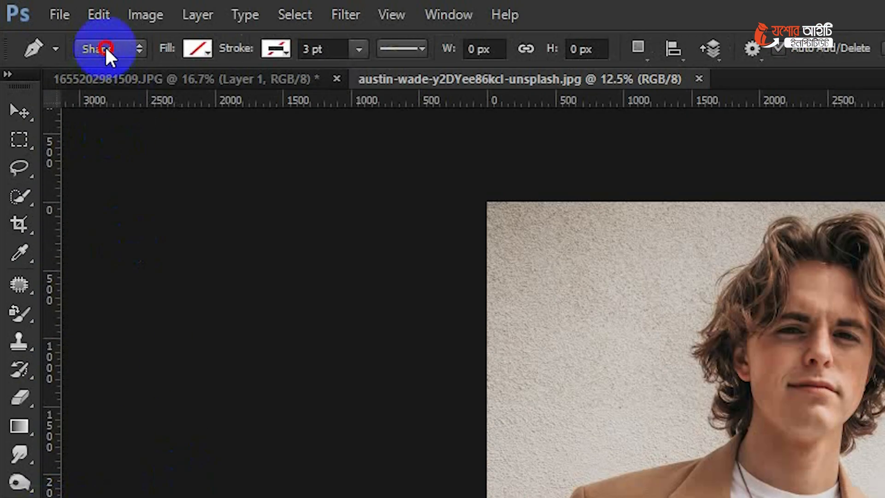
click(45, 21)
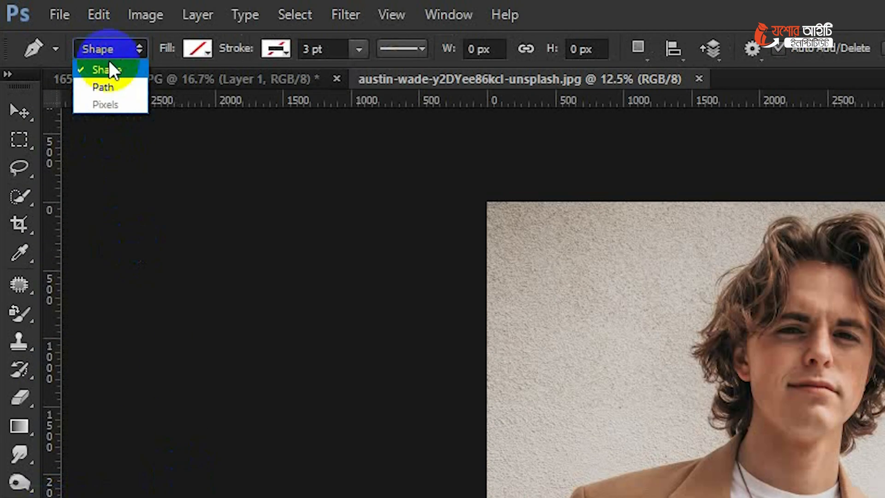
click(120, 87)
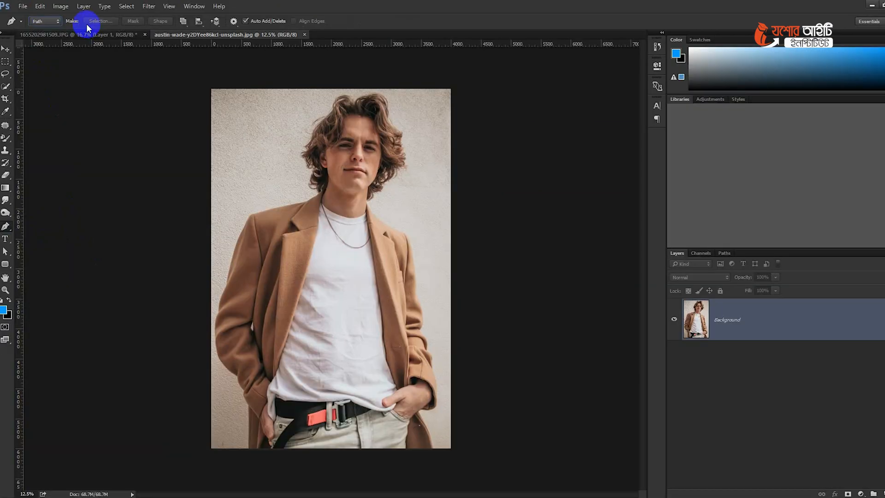
click(46, 21)
click(51, 29)
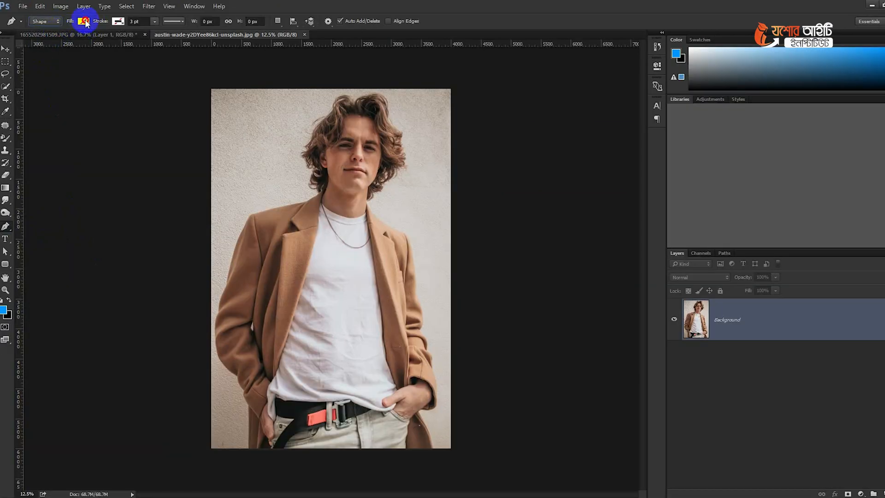
click(83, 20)
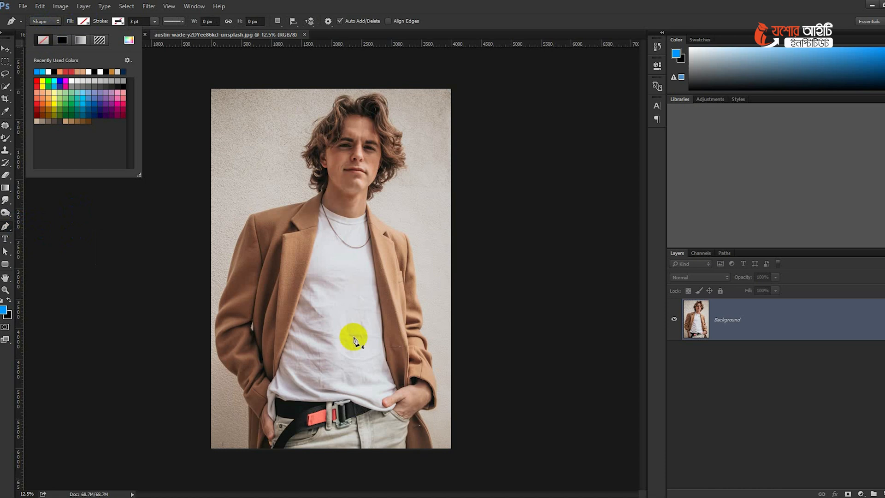
click(458, 13)
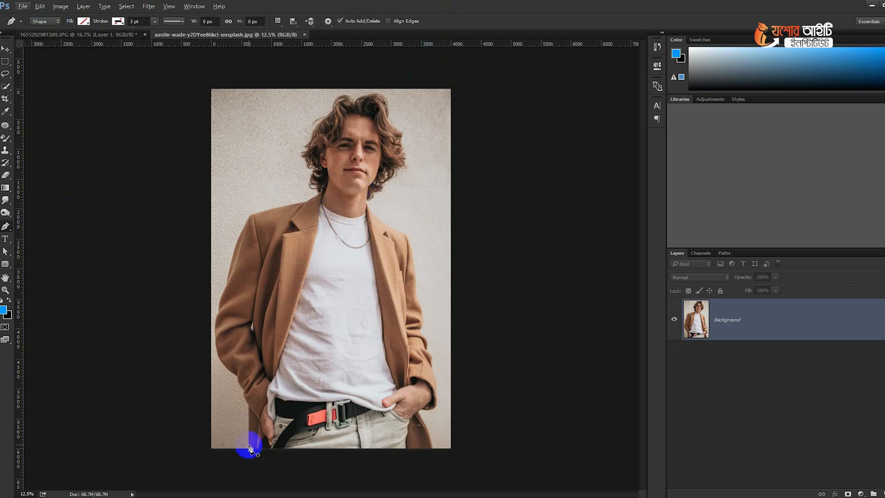
Start a Pen shape on the red belt strap, placing anchor points along its upper edge up to the grey belt loop
key(ctrl+plus)
key(ctrl+plus)
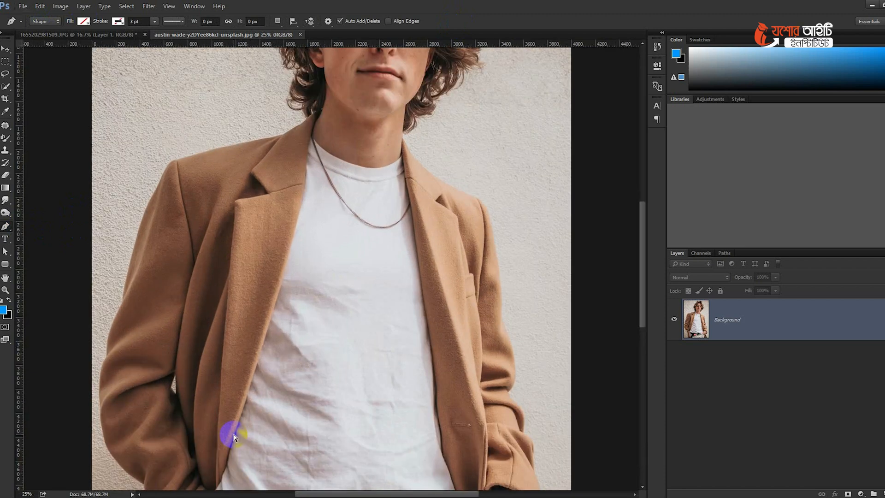
drag(200, 431, 337, 175)
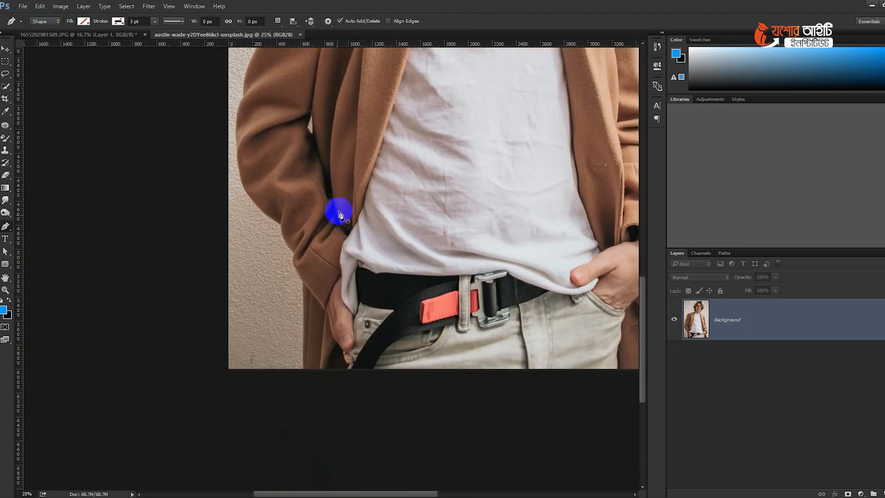
key(ctrl+plus)
key(ctrl+plus)
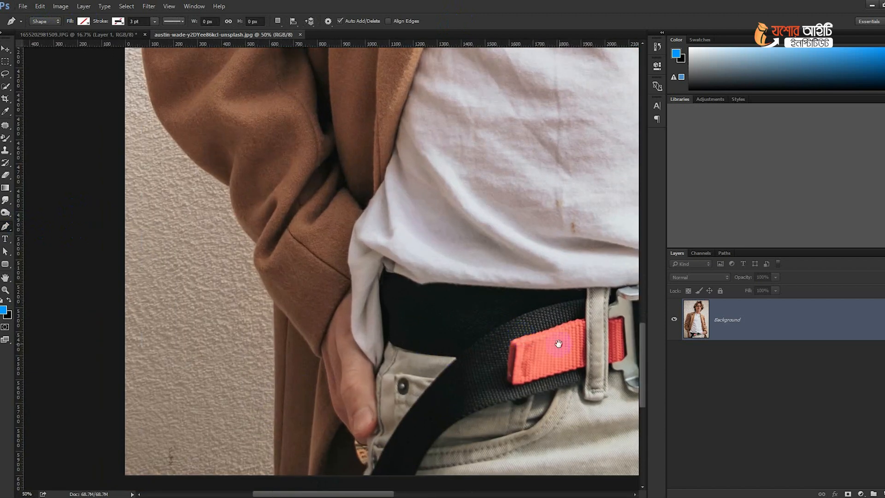
drag(559, 343, 295, 300)
key(ctrl+plus)
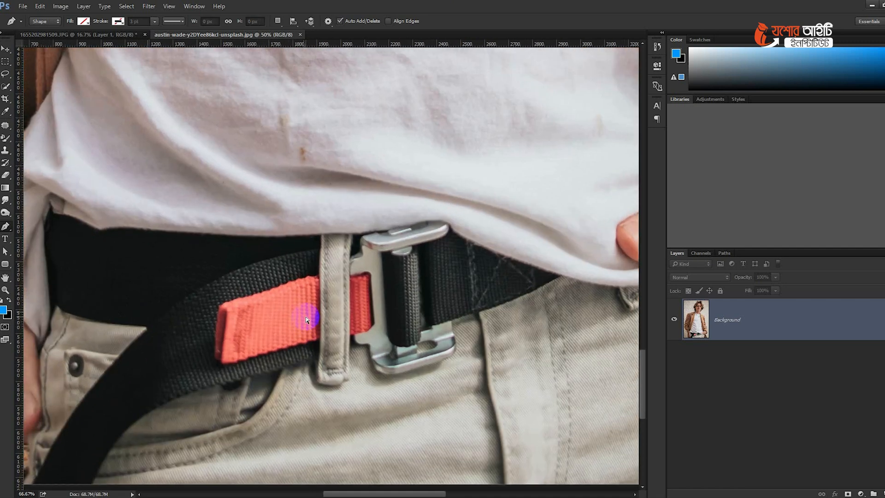
click(218, 307)
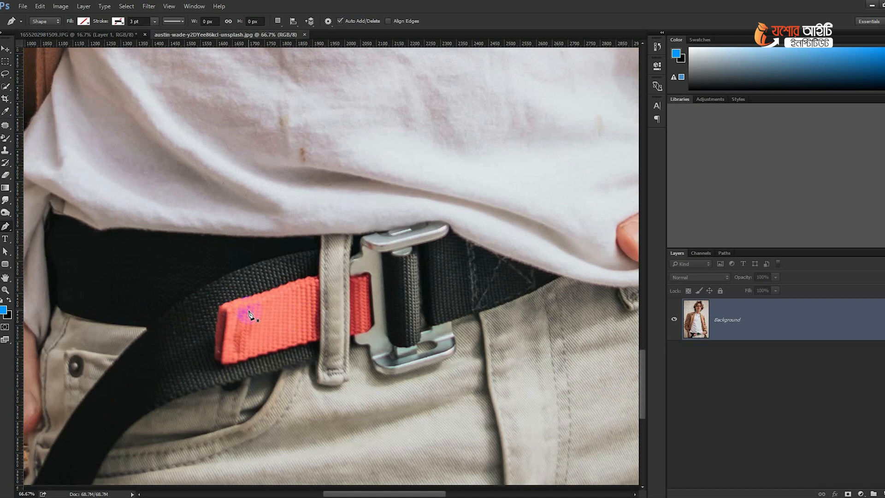
click(224, 312)
click(233, 298)
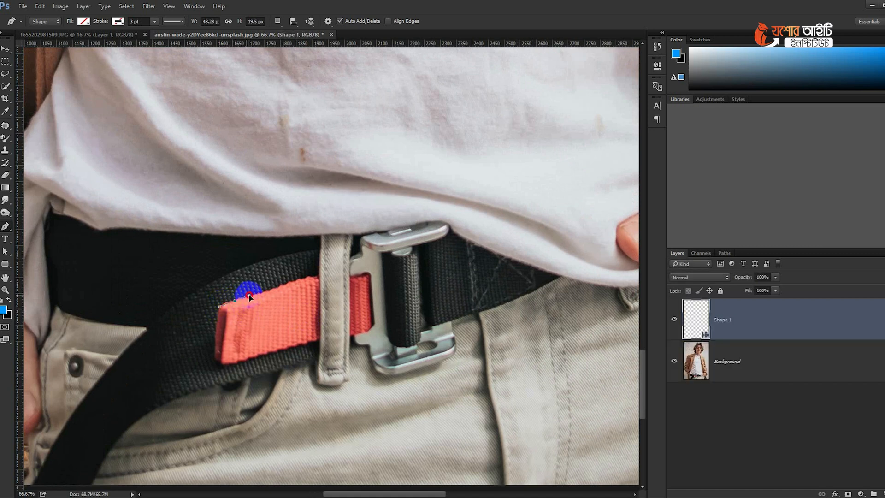
click(283, 294)
click(317, 279)
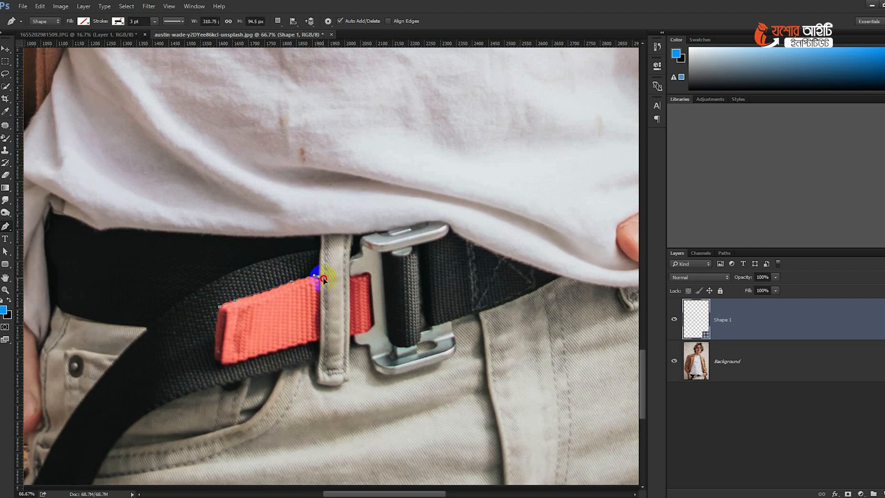
Set the unfinished strap shape's fill to light blue from the recently used colors
click(88, 22)
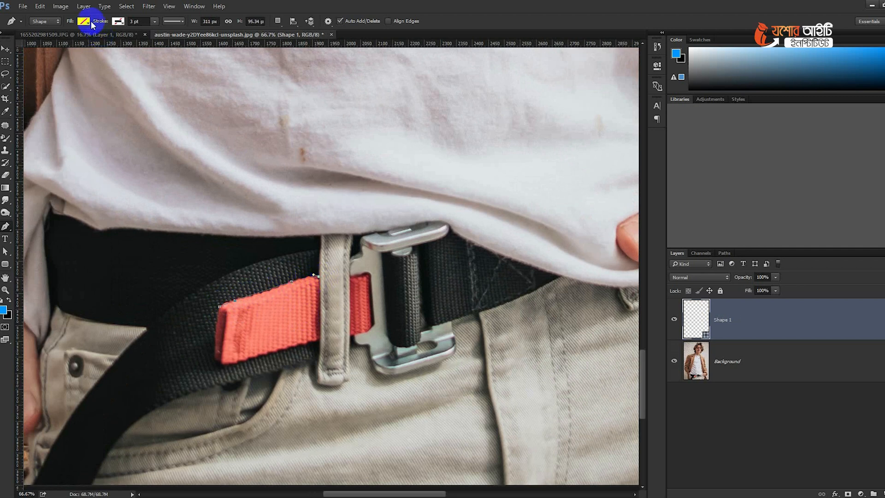
click(86, 23)
click(38, 71)
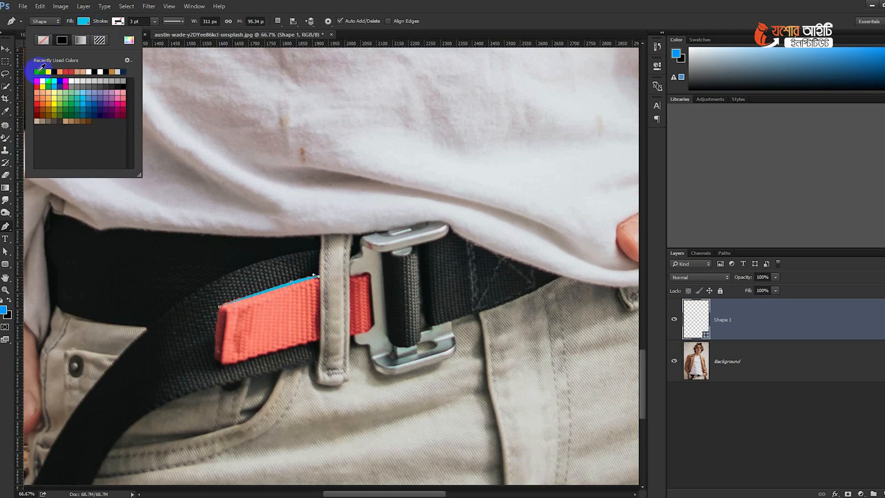
click(367, 27)
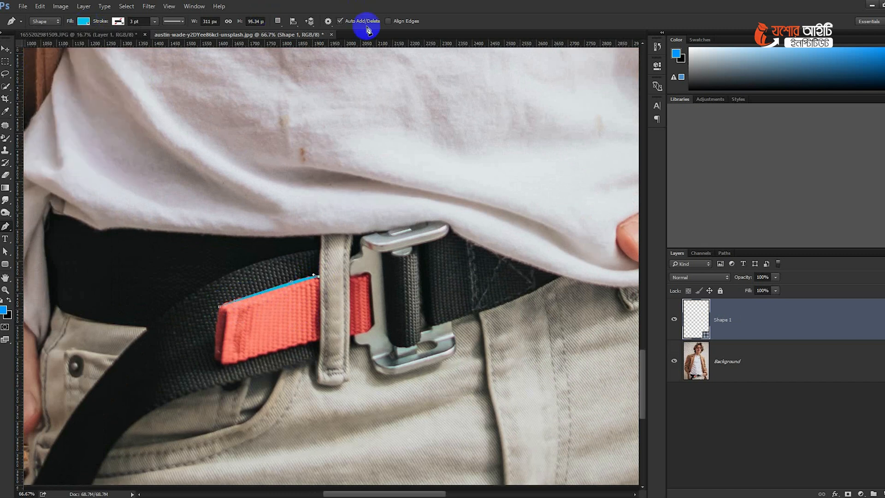
Continue the outline down the belt loop side, along the strap's lower edge and around its free end, closing it at the starting point
click(320, 293)
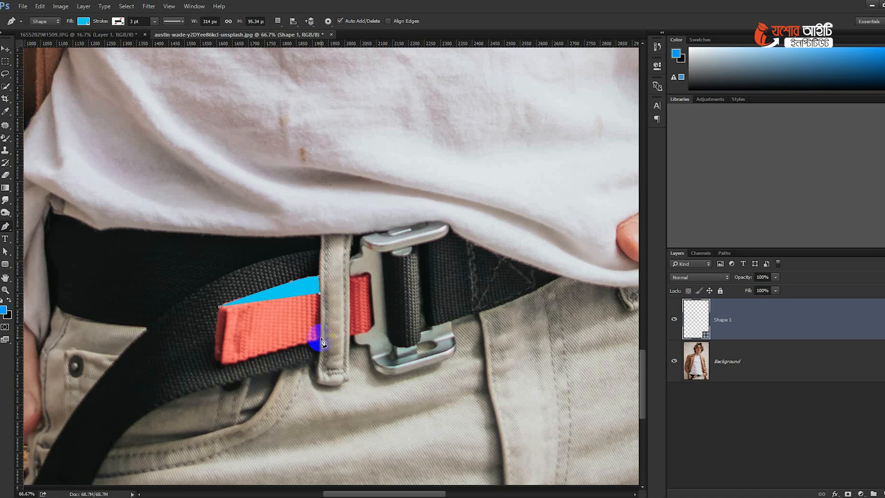
click(322, 341)
click(225, 362)
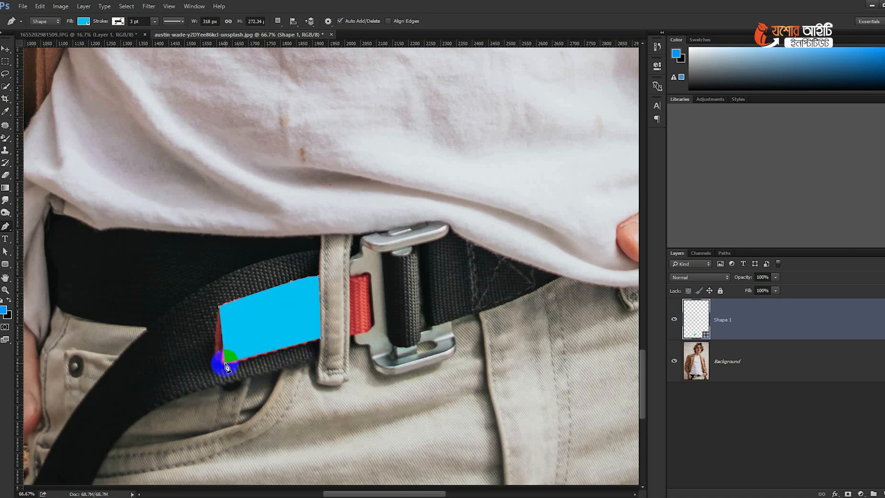
click(215, 358)
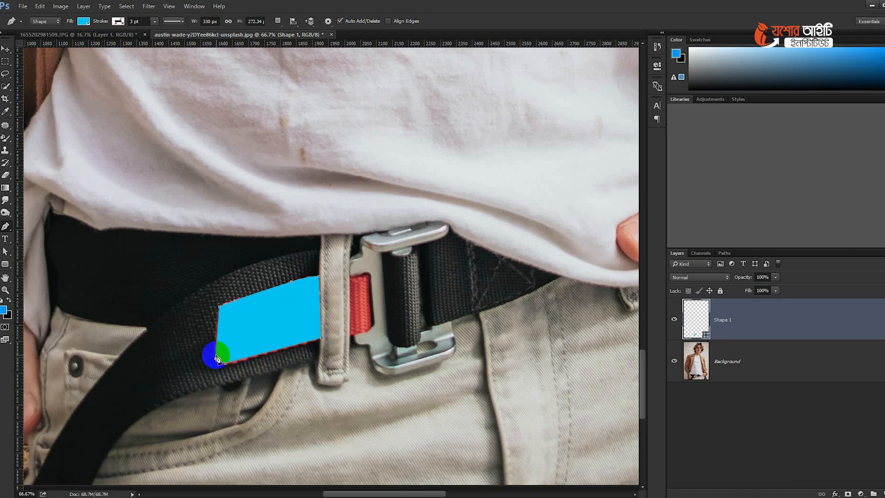
click(220, 309)
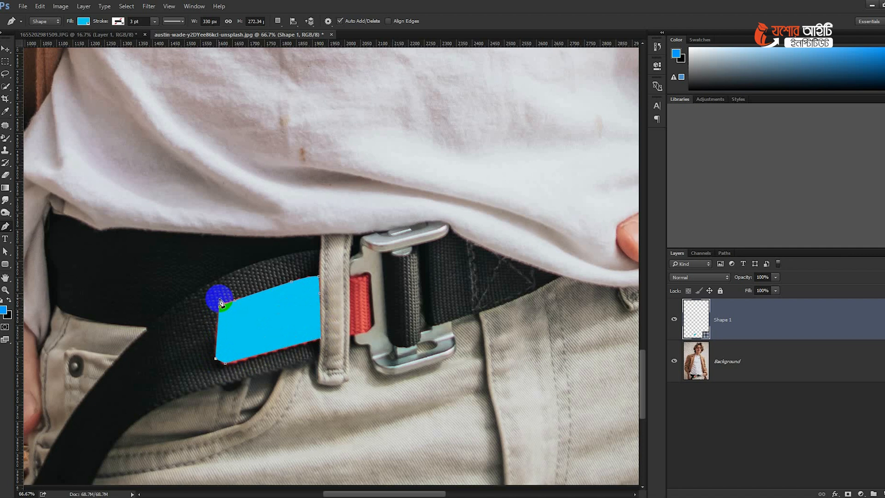
Set the strap shape's fill to no color
click(83, 22)
click(44, 41)
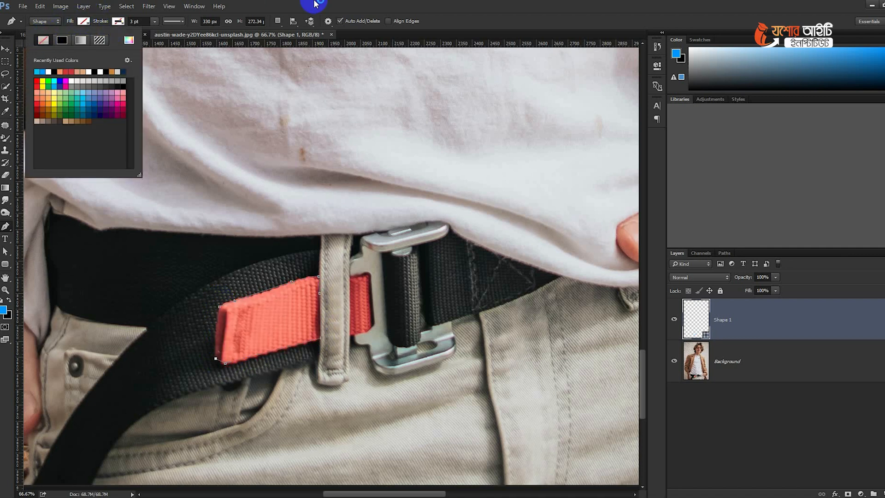
key(Return)
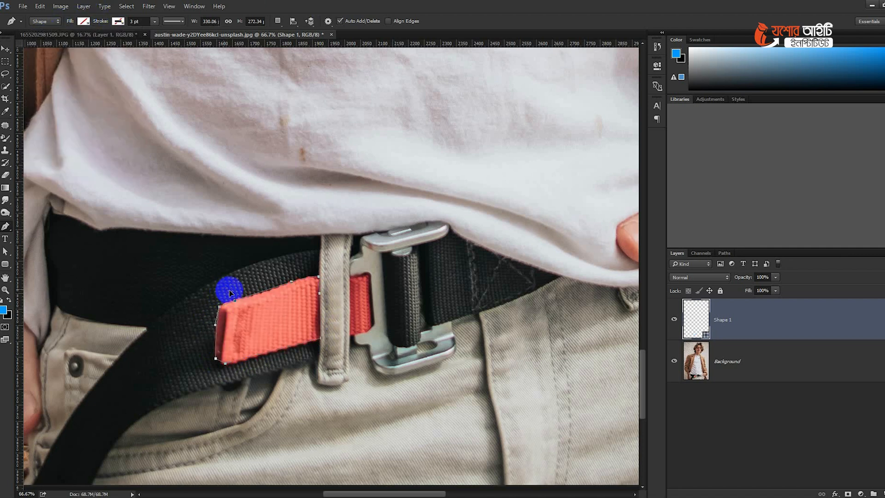
Fill the closed strap shape with light blue from the recently used colors and leave path editing
click(83, 22)
click(38, 71)
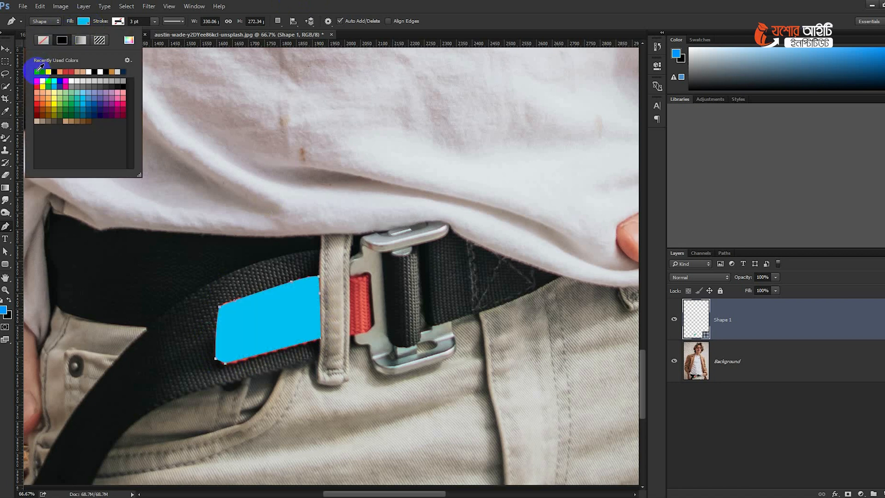
key(Return)
key(v)
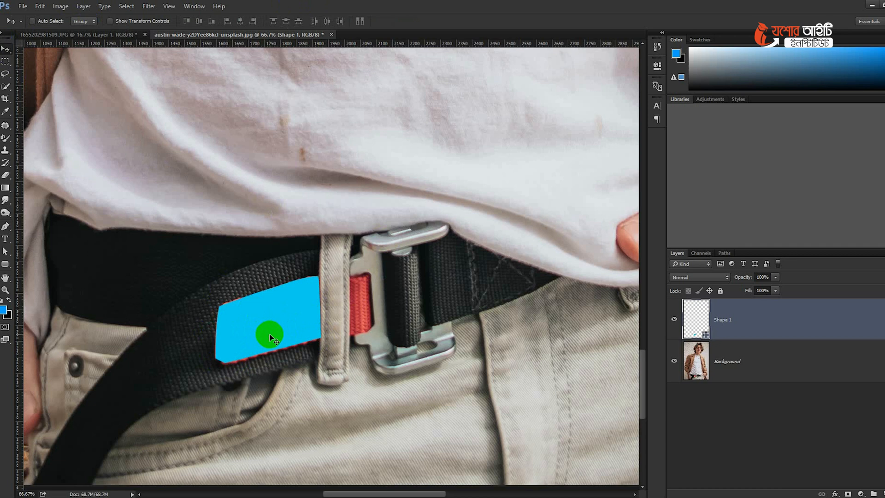
Change the strap shape layer's solid fill color to bright blue 0090ff
double_click(694, 318)
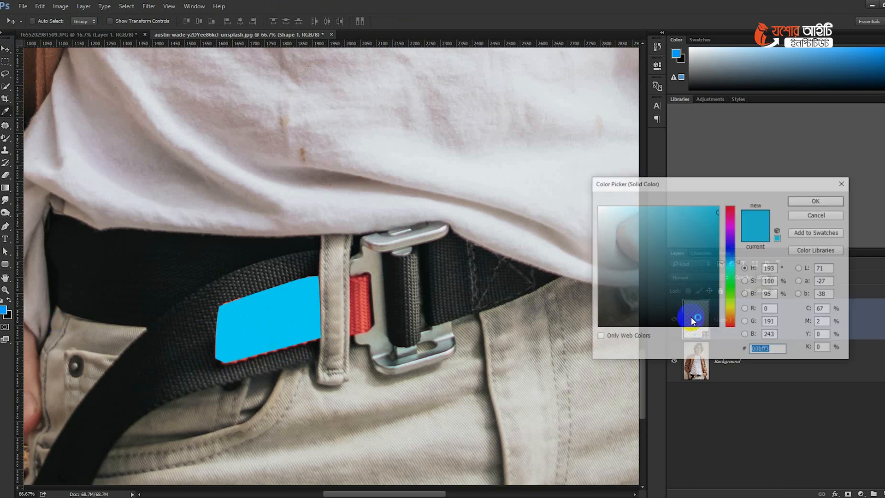
drag(715, 189, 617, 133)
drag(632, 206, 636, 152)
click(619, 157)
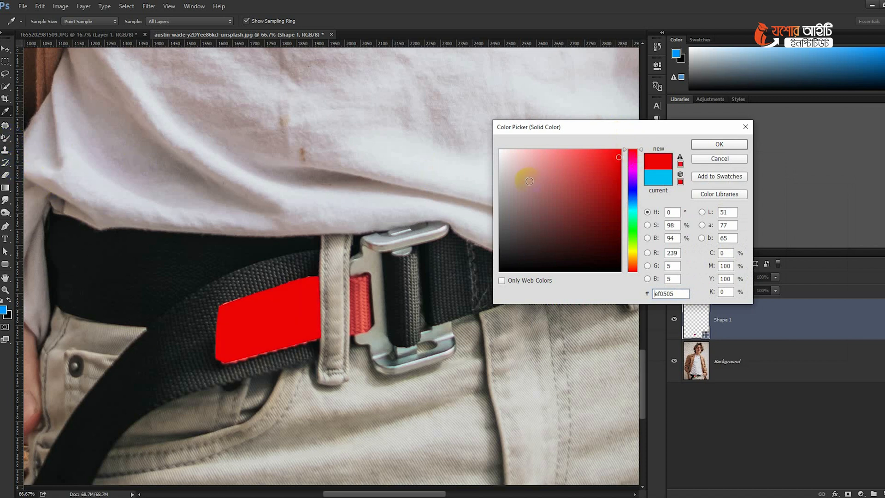
click(631, 181)
drag(631, 181, 632, 200)
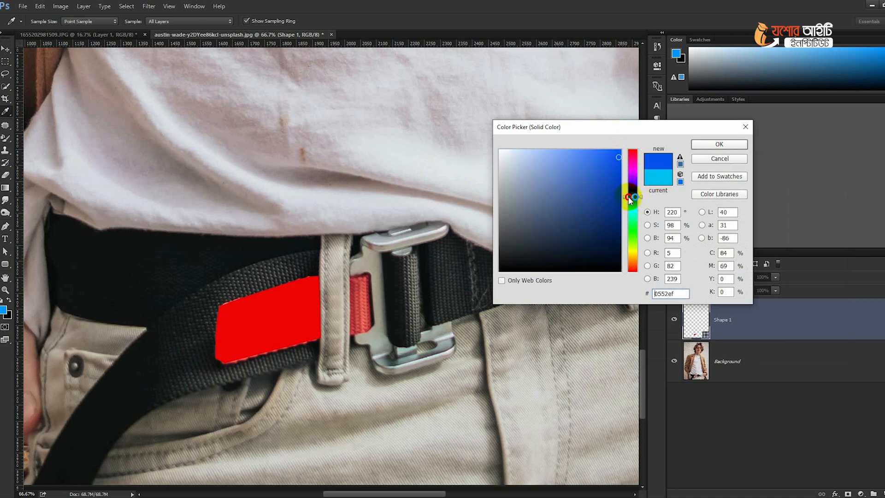
click(613, 153)
click(707, 144)
Set the strap shape layer's blending mode to Color so the strap's texture shows through
click(696, 318)
click(655, 181)
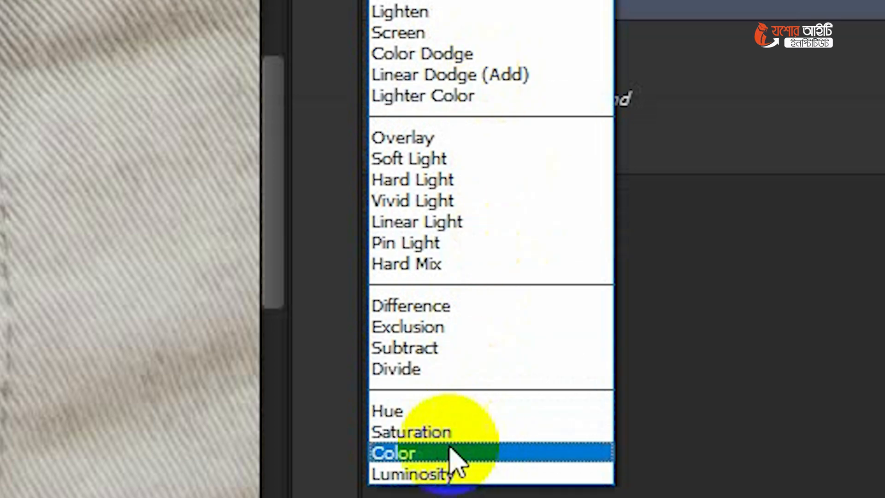
click(426, 456)
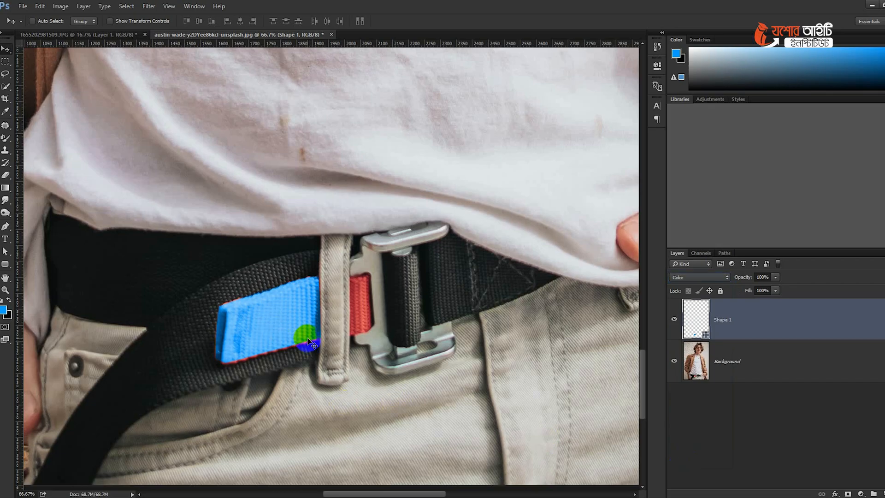
Try dark blue 044272 and then orange ff8a00 as the strap shape's fill color, discarding the change
double_click(699, 315)
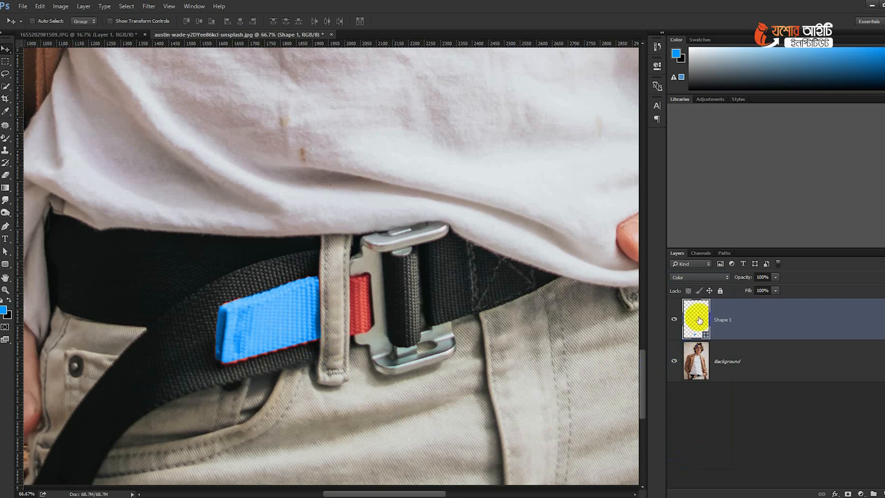
click(616, 217)
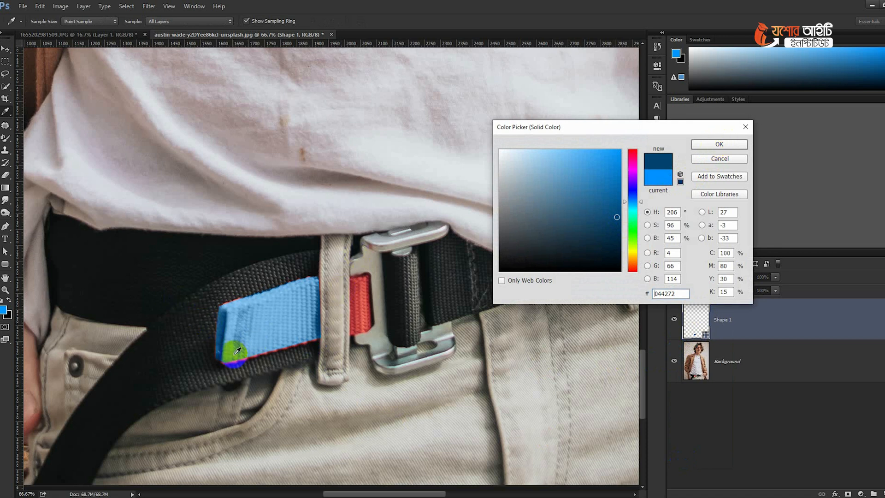
click(718, 144)
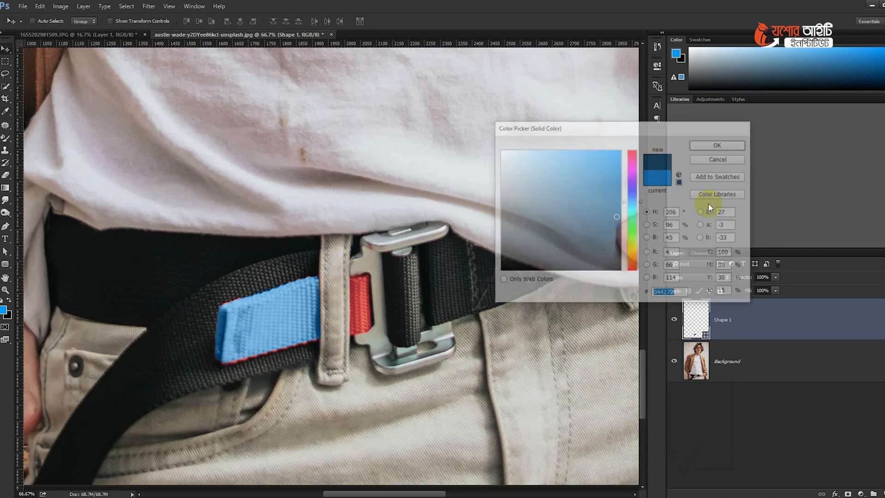
double_click(696, 317)
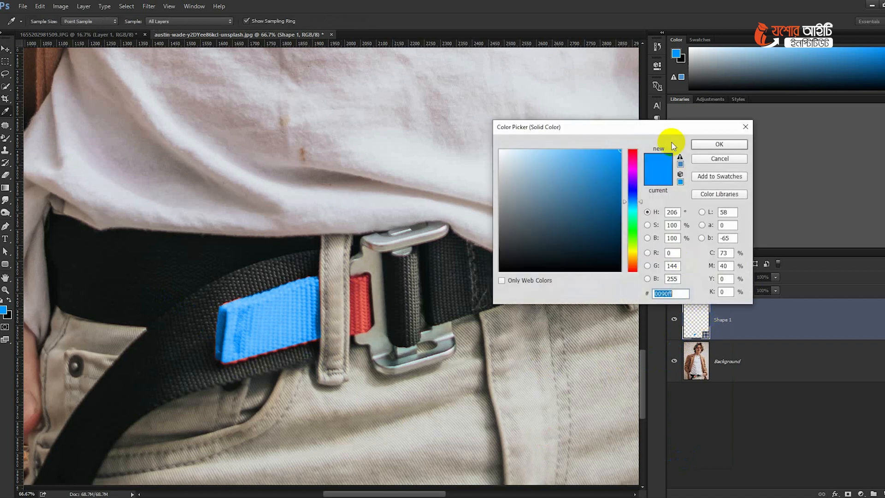
drag(668, 126, 640, 88)
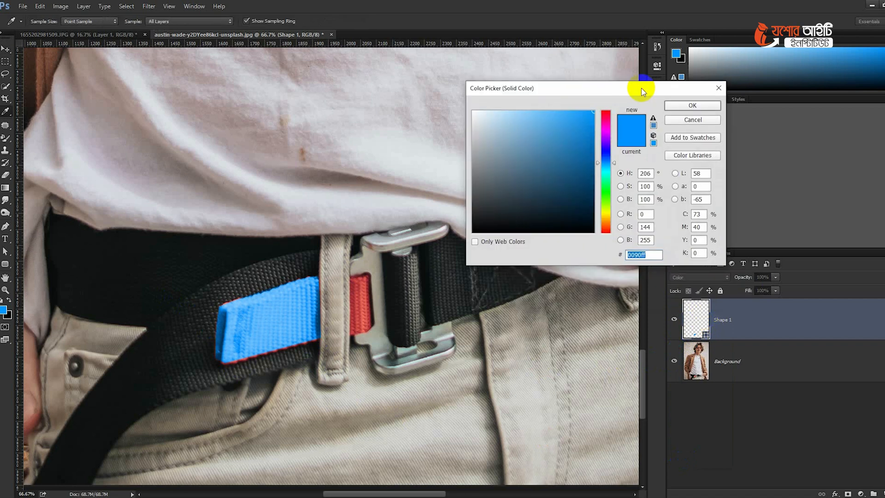
click(610, 223)
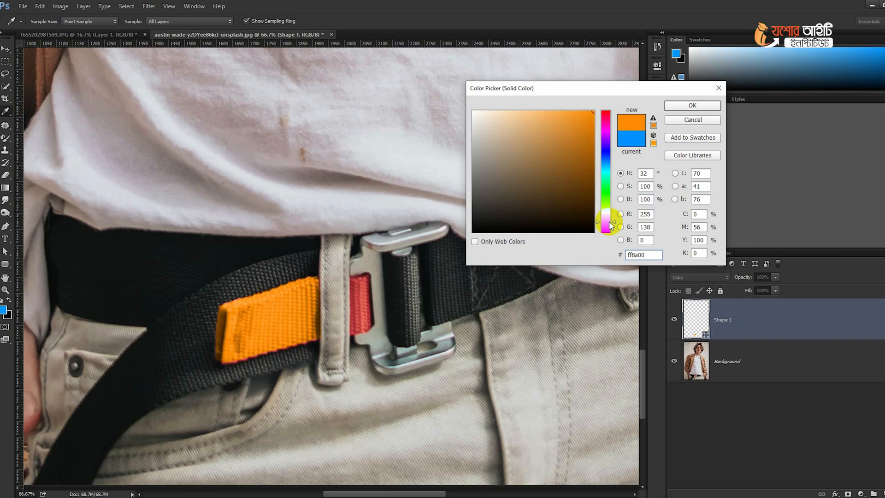
click(692, 119)
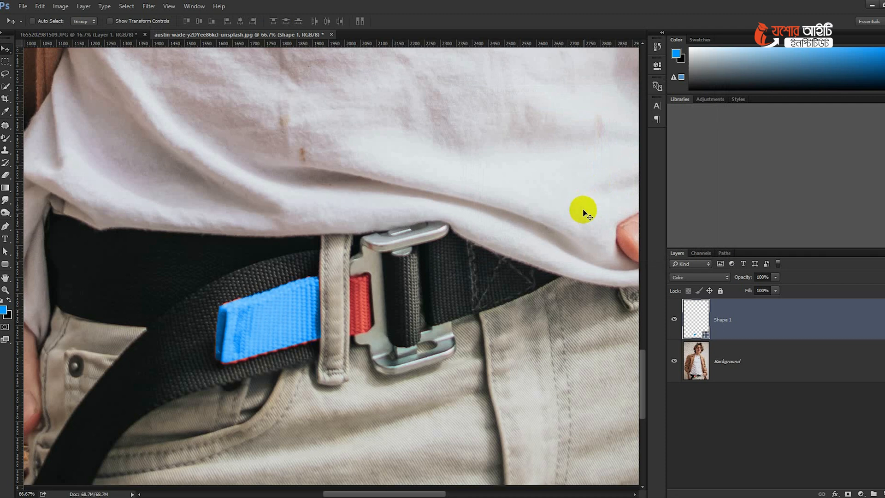
Delete the strap shape layer, leaving only the Background layer
key(Delete)
drag(267, 360, 501, 231)
drag(327, 311, 445, 329)
scroll(339, 355, down, 5)
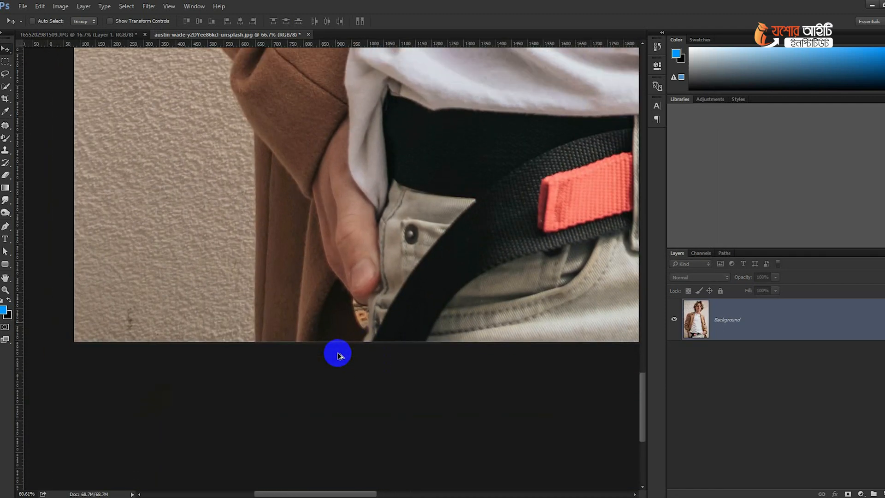
scroll(338, 355, down, 3)
scroll(357, 297, down, 3)
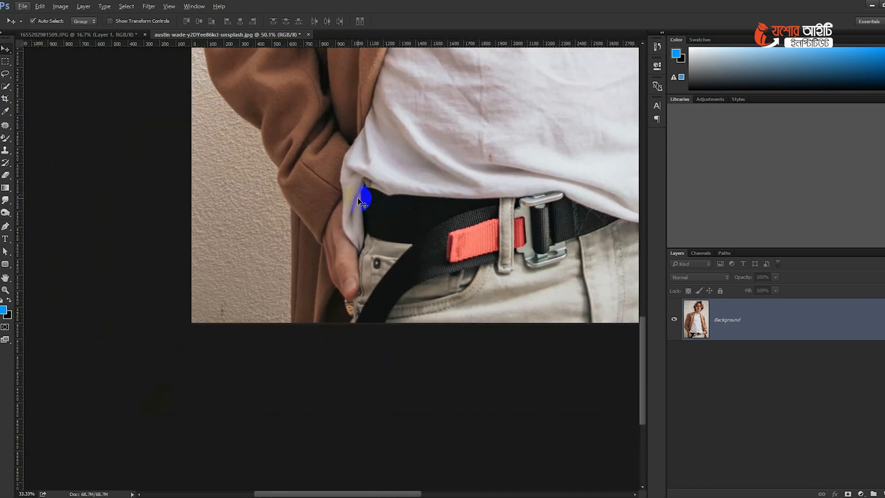
scroll(358, 200, down, 6)
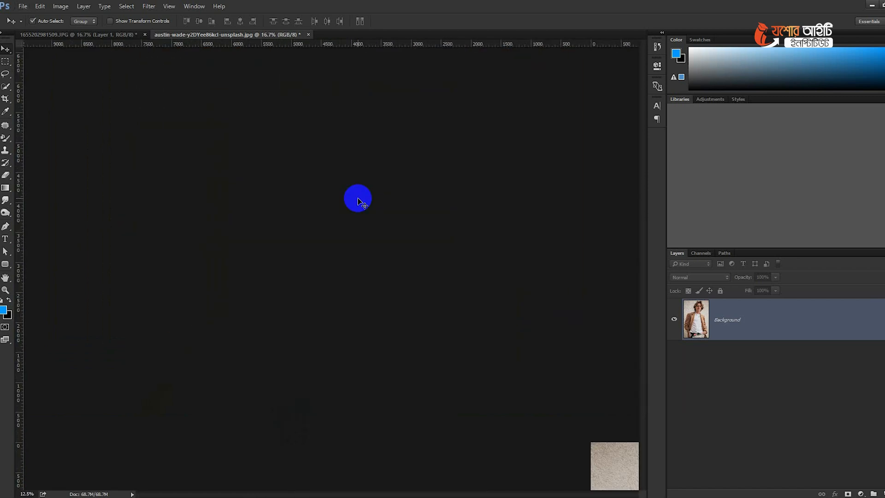
key(ctrl+0)
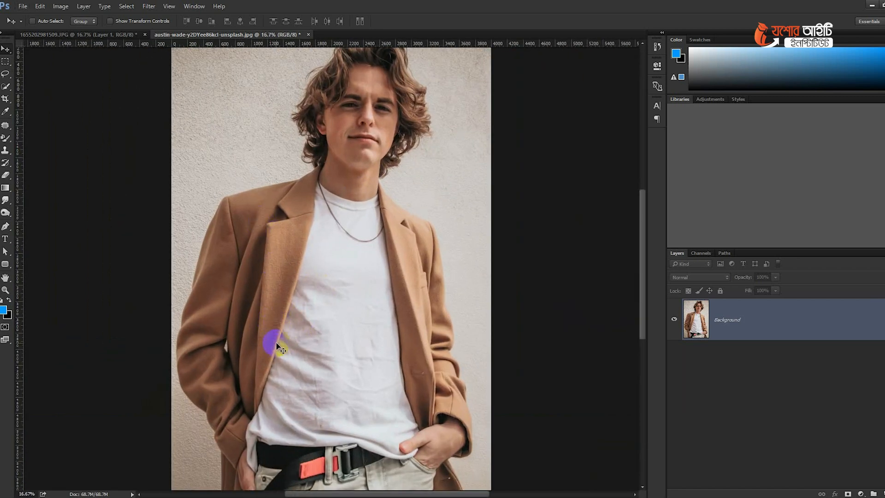
Start a new Pen shape at the coat's hem on the photo's bottom edge, tracing up past the cuff to the lower sleeve fold
drag(272, 359, 359, 172)
scroll(258, 385, up, 4)
drag(326, 381, 316, 283)
scroll(328, 397, up, 2)
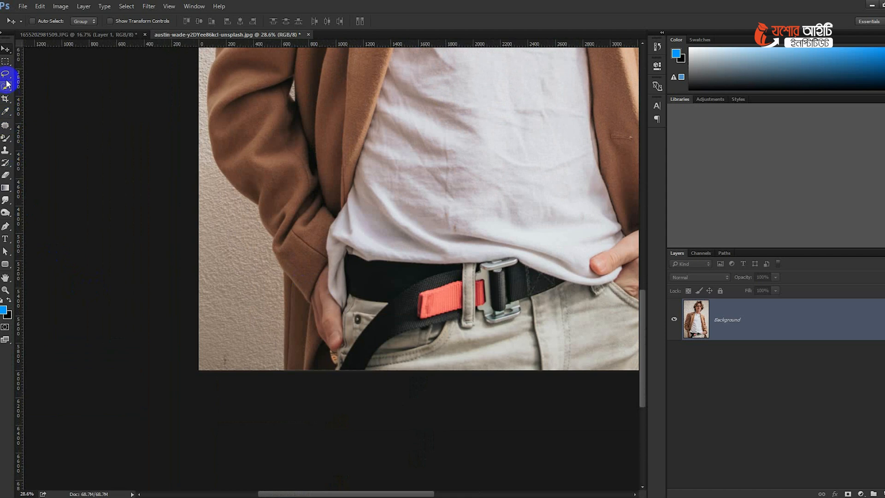
click(6, 226)
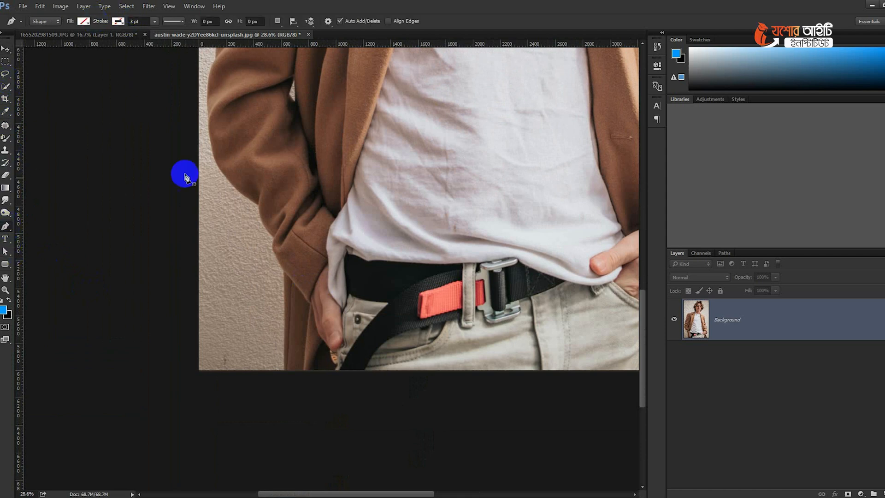
scroll(300, 393, up, 2)
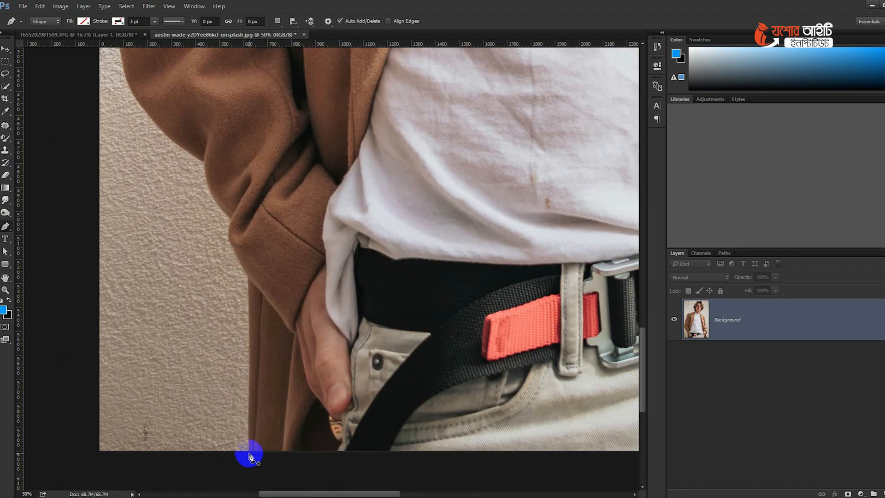
click(249, 453)
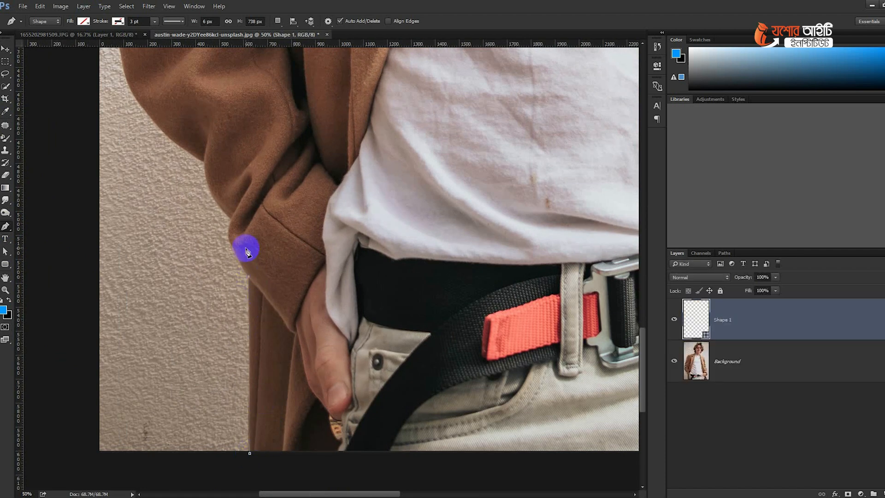
scroll(247, 249, up, 2)
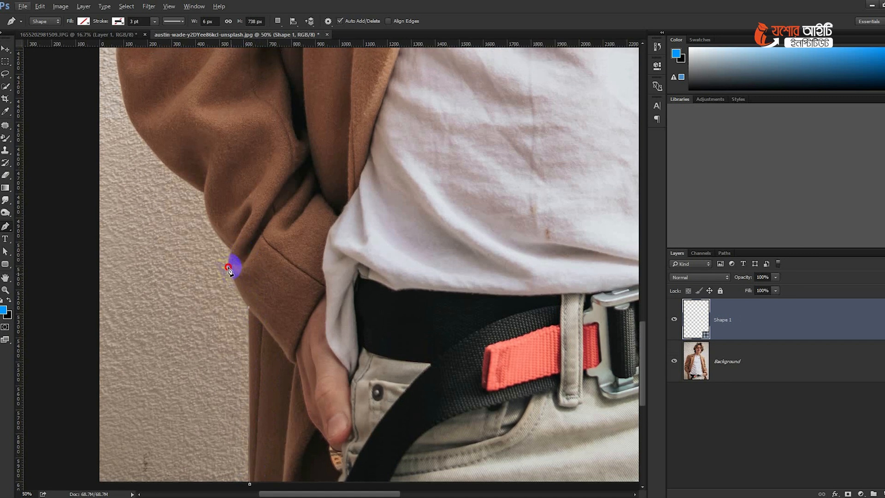
click(231, 251)
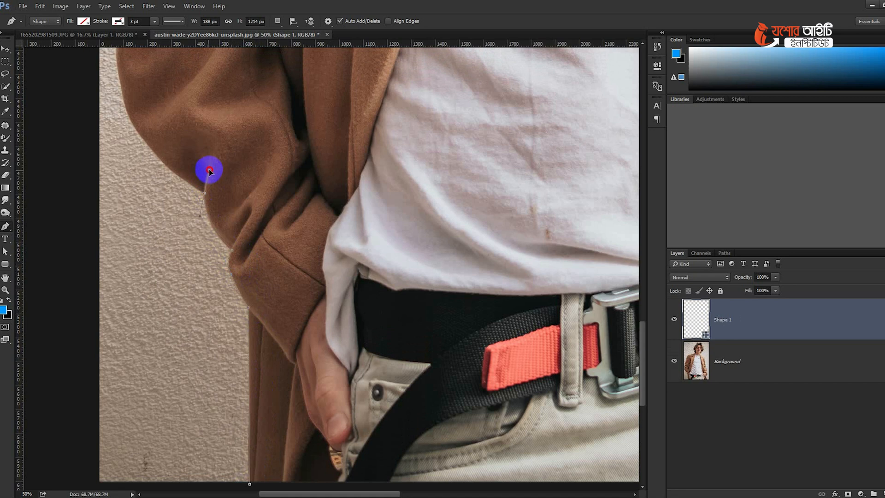
drag(210, 167, 207, 164)
alt+click(205, 193)
Continue the coat outline with curved anchor points around the sleeve's elbow bulge, ending with a one-sided handle at the fold above it
drag(273, 238, 387, 421)
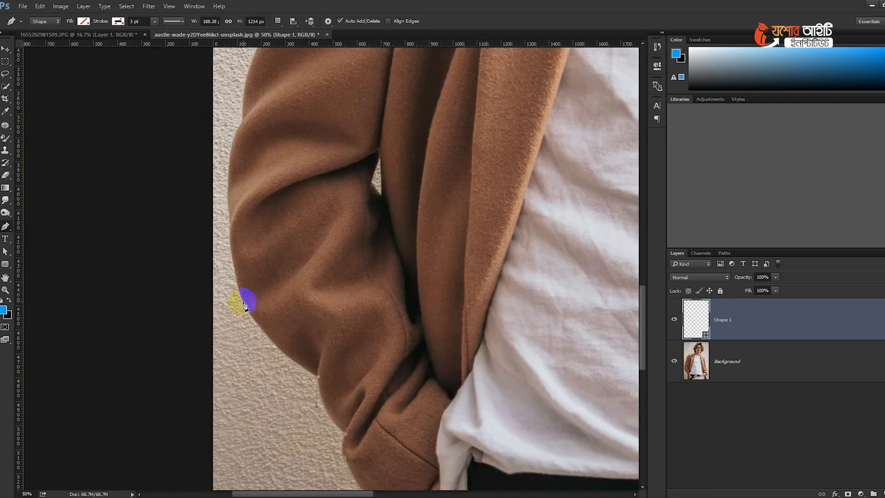
drag(243, 303, 257, 377)
click(228, 340)
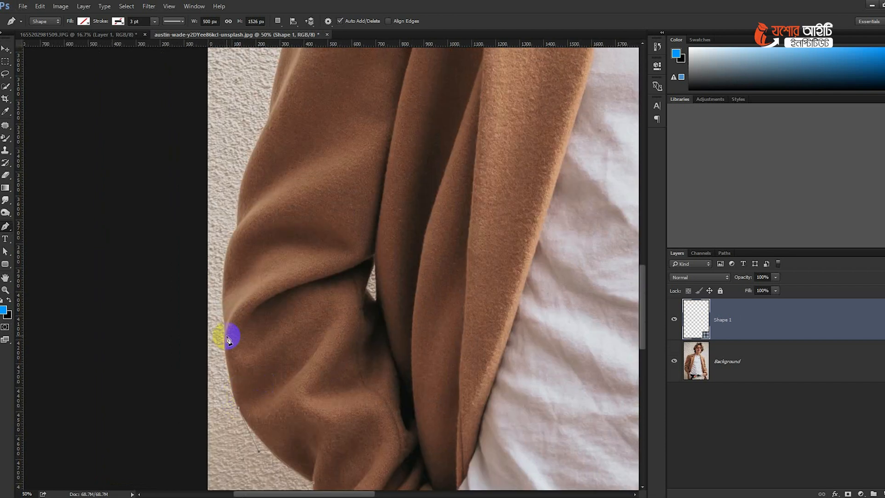
drag(224, 338, 225, 309)
click(230, 239)
drag(231, 239, 239, 230)
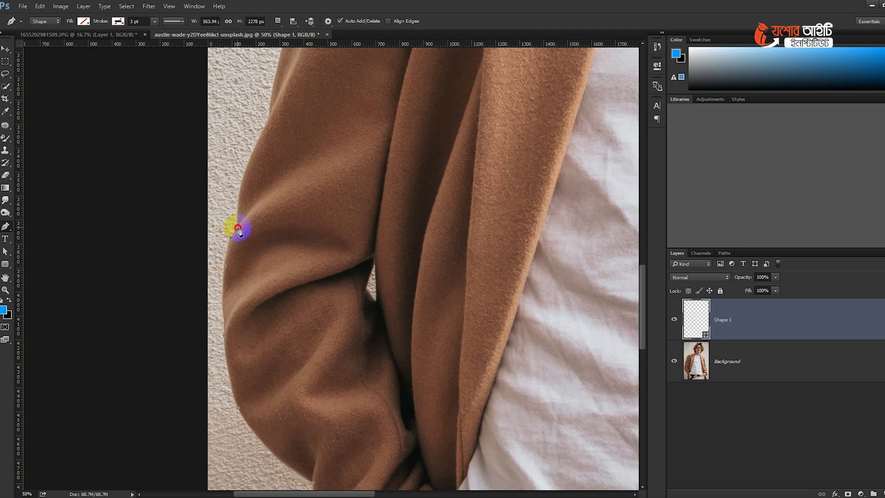
alt+click(238, 226)
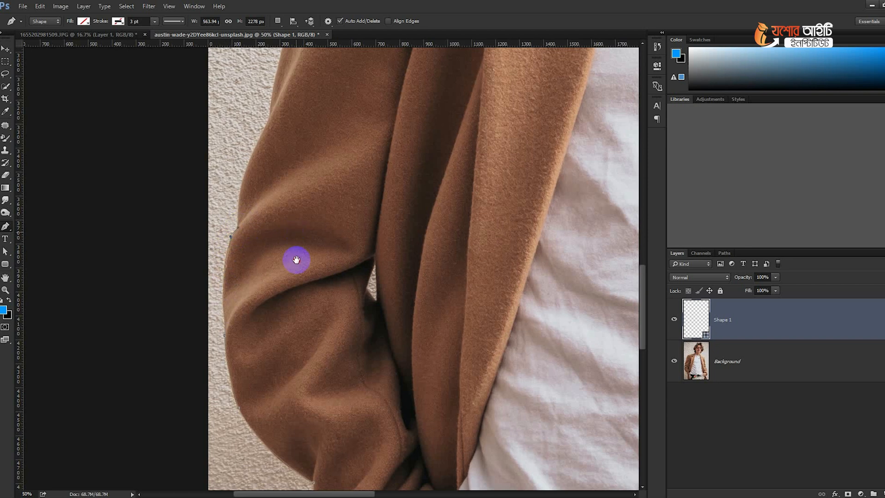
Trace the outer edge of the upper sleeve to just below the shoulder corner, using curved anchor points and removing outgoing handles where needed
drag(296, 258, 279, 380)
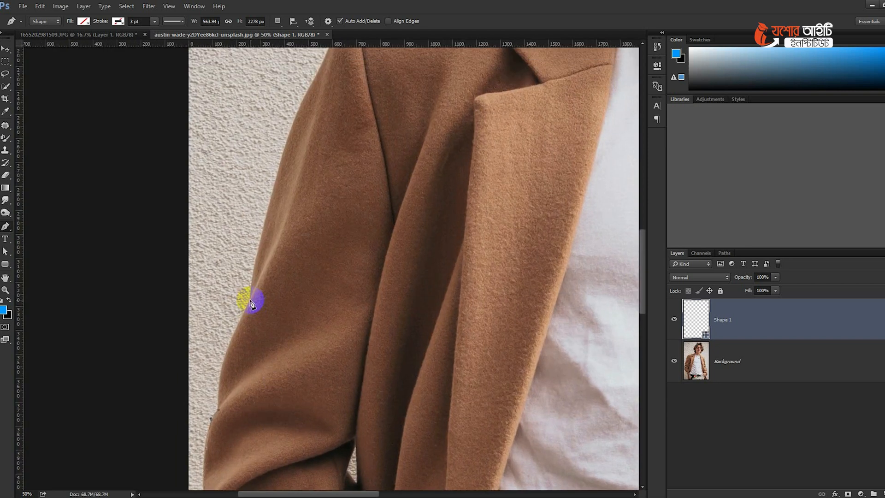
drag(265, 272, 285, 241)
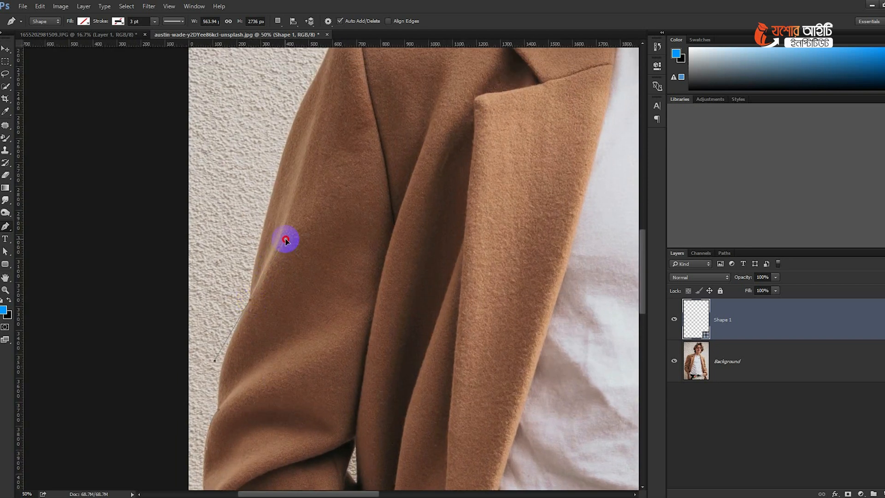
alt+click(249, 301)
drag(306, 286, 272, 381)
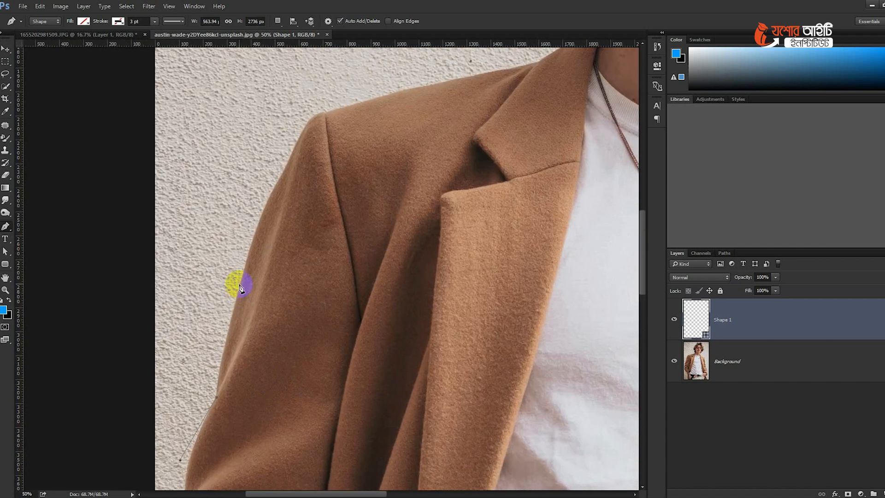
drag(242, 283, 265, 207)
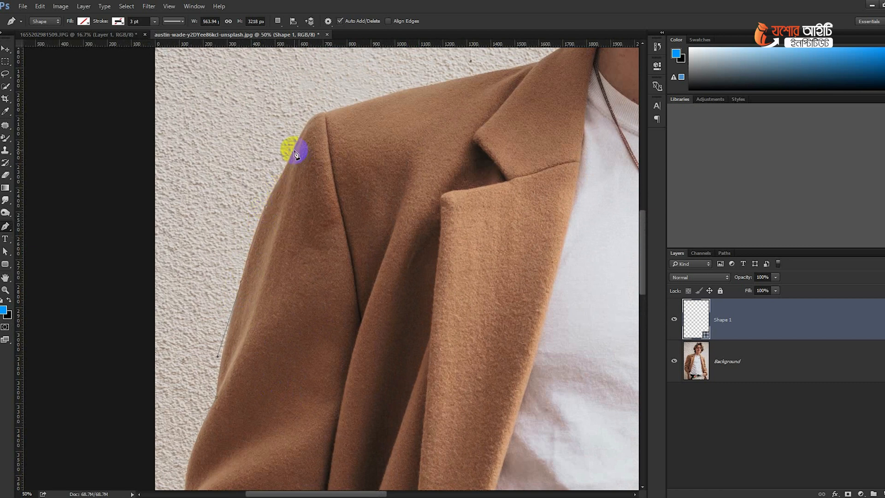
click(294, 149)
drag(300, 129, 329, 85)
alt+click(295, 148)
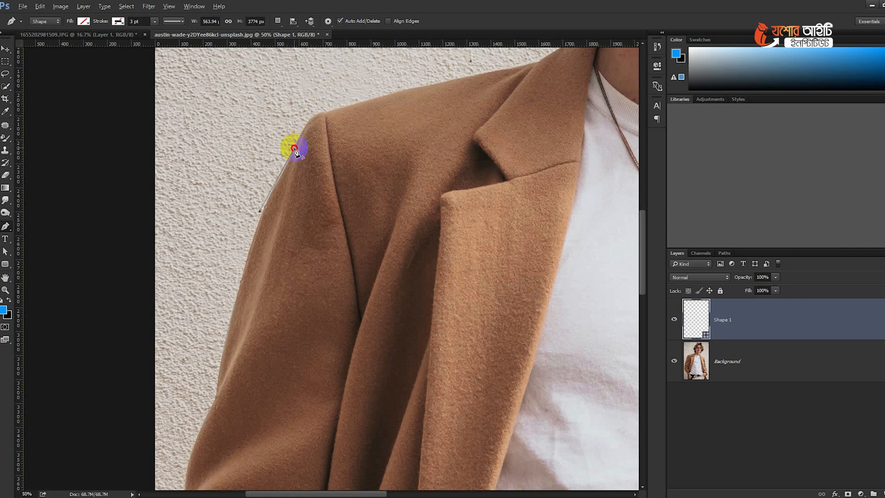
Carry the coat outline around the shoulder corner and along the shoulder's top edge to the base of the collar
drag(344, 164, 297, 267)
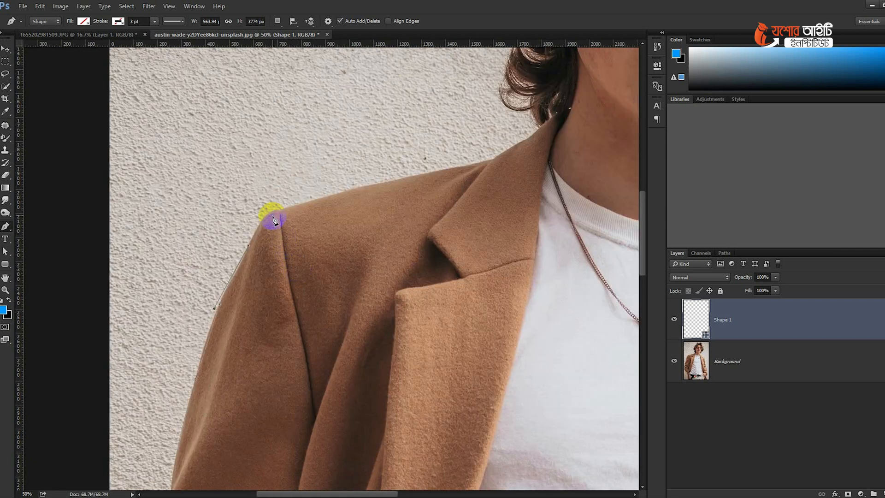
drag(280, 211, 261, 207)
drag(493, 158, 618, 137)
drag(414, 258, 291, 319)
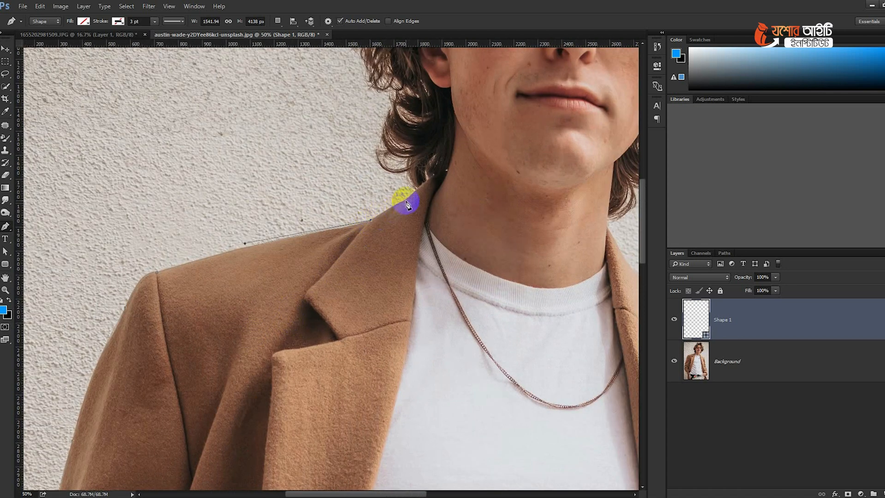
Carry the coat outline around the collar tip and down the collar's inner edge to just below the lapel seam
drag(407, 200, 428, 207)
drag(419, 245, 414, 269)
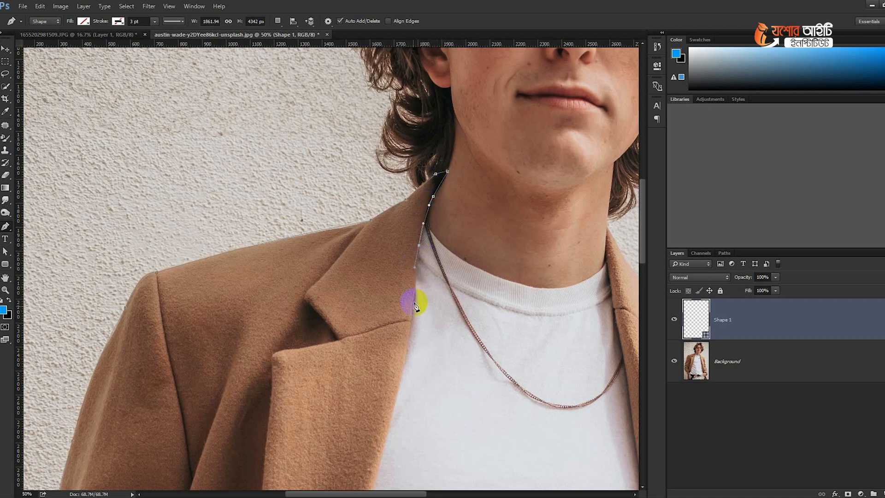
click(410, 323)
click(406, 357)
drag(405, 361, 395, 193)
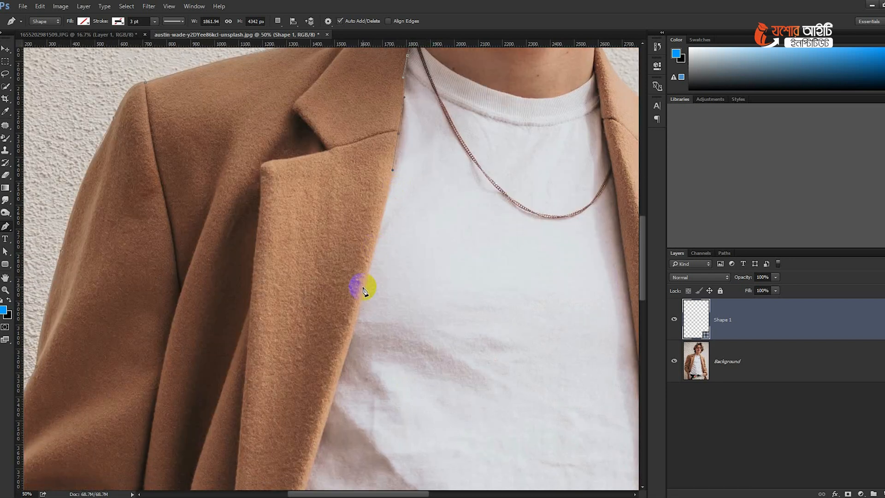
Trace the long lapel edge down along the white T-shirt with curved anchor points, removing outgoing handles where needed
drag(363, 289, 349, 339)
drag(370, 255, 390, 183)
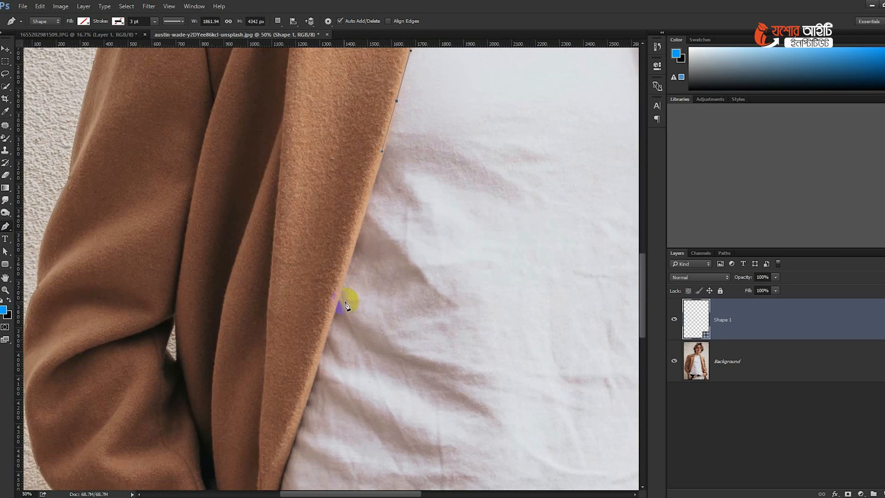
mouse_move(337, 304)
mouse_down()
mouse_move(315, 369)
mouse_move(342, 332)
mouse_move(343, 310)
mouse_up()
click(386, 90)
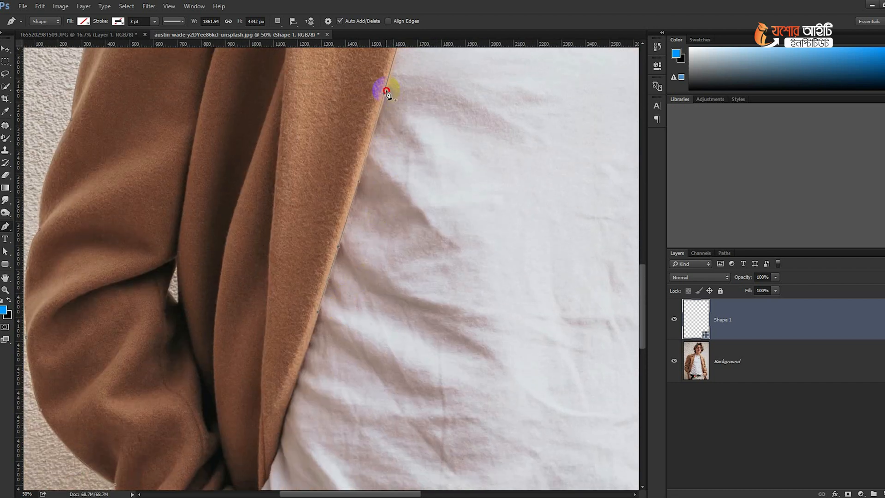
drag(385, 91, 387, 91)
click(343, 248)
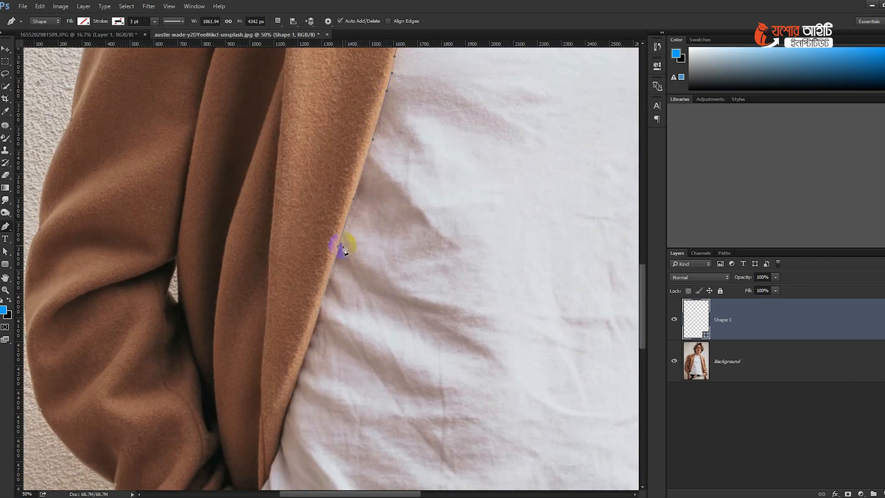
drag(340, 257, 366, 197)
click(364, 174)
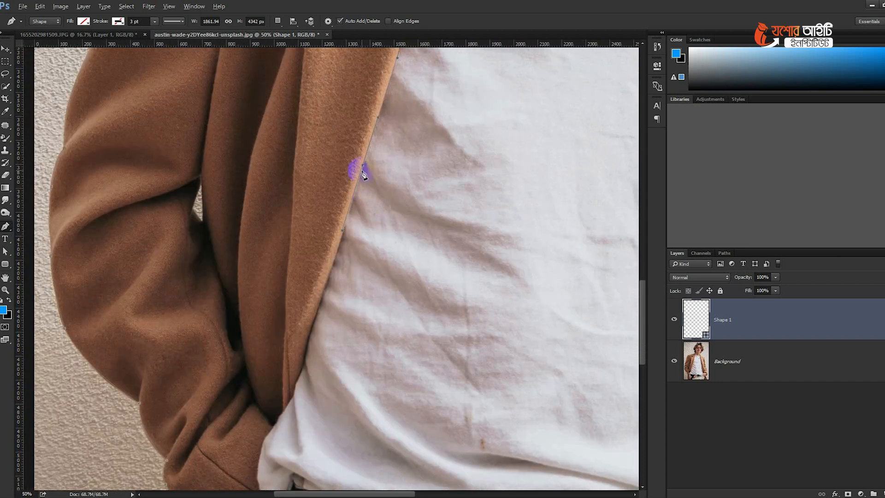
Continue the outline down the lower front edge of the coat to the point where it meets the sleeve
click(314, 326)
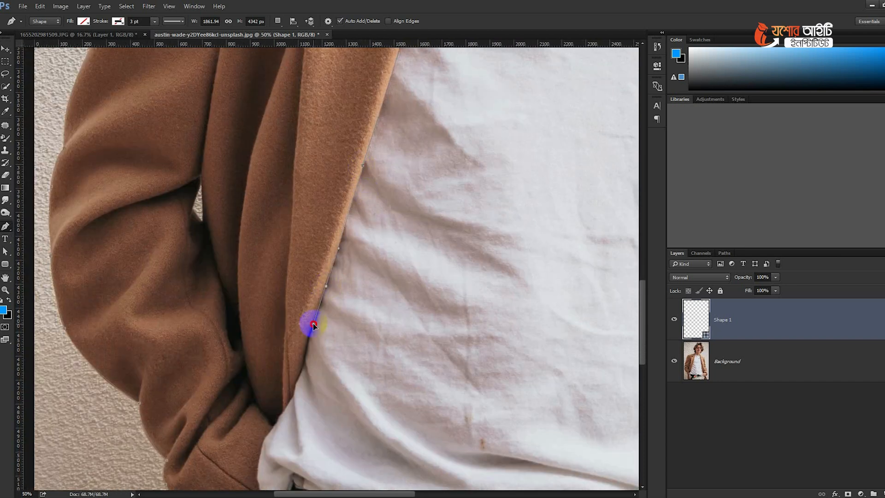
click(295, 387)
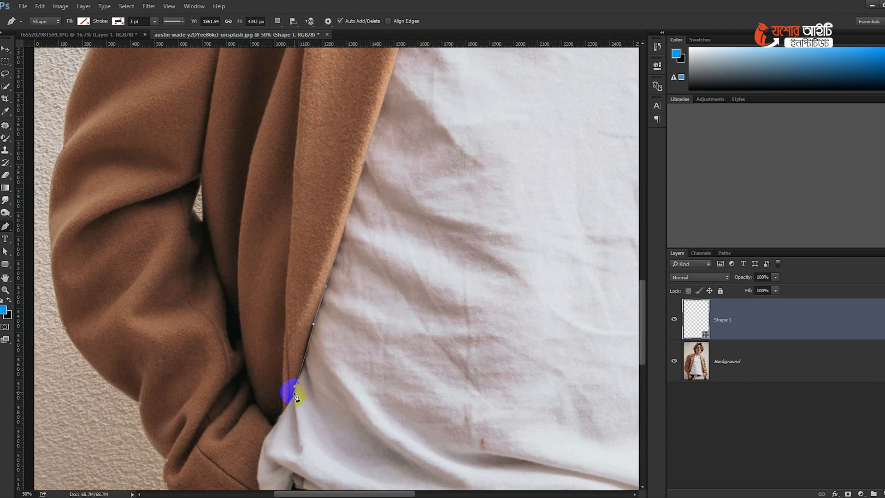
click(293, 397)
click(283, 412)
drag(284, 416, 403, 223)
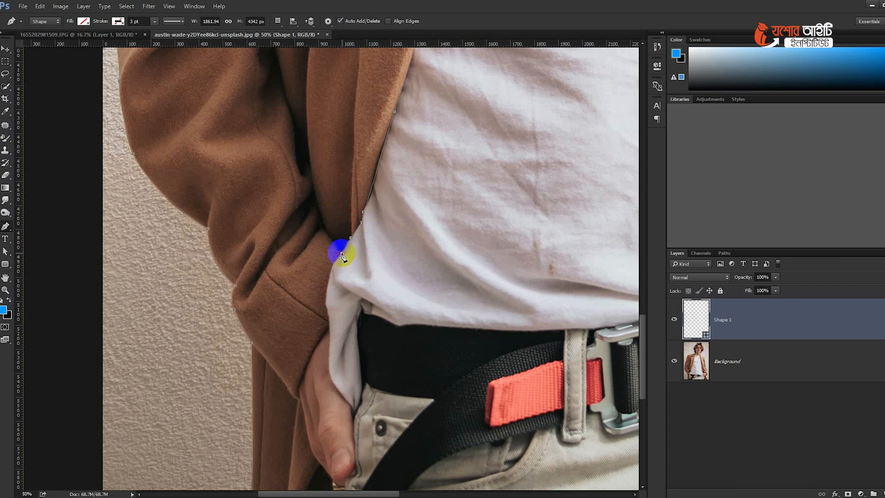
Trace the sleeve cuff's edge along the shirt and wrist down to the cuff's lower corner
click(342, 253)
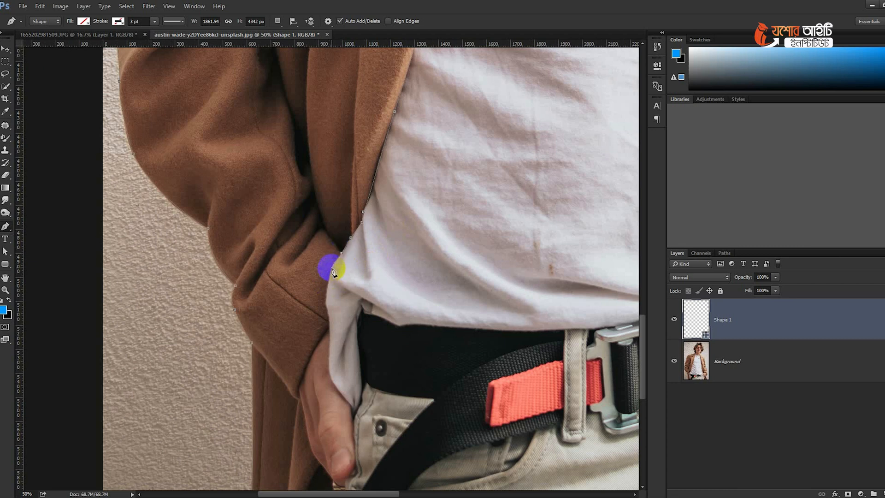
click(329, 280)
click(326, 302)
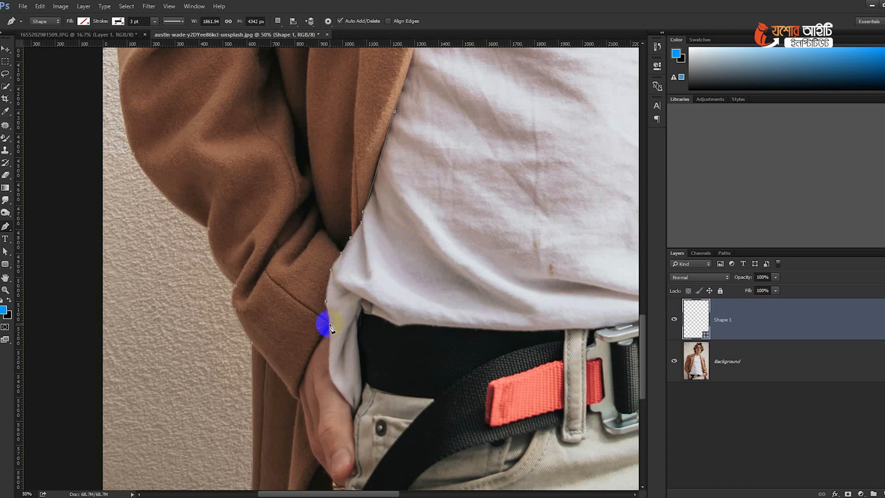
drag(328, 323, 415, 211)
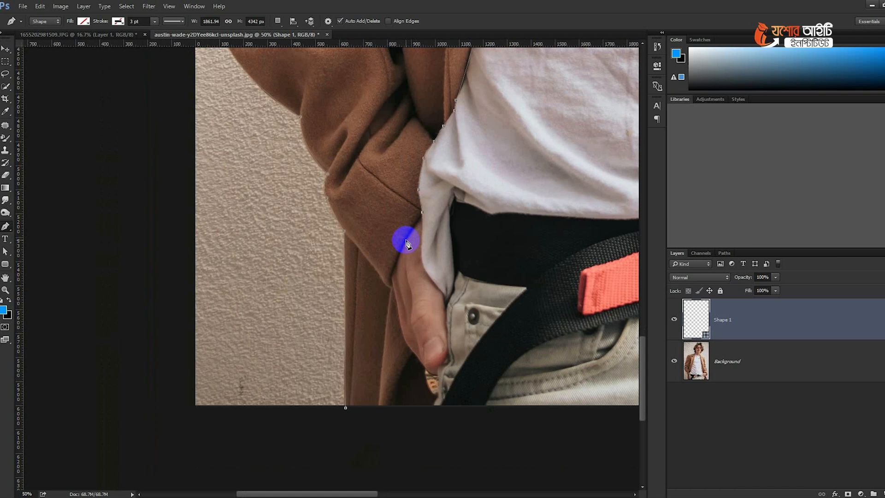
click(323, 173)
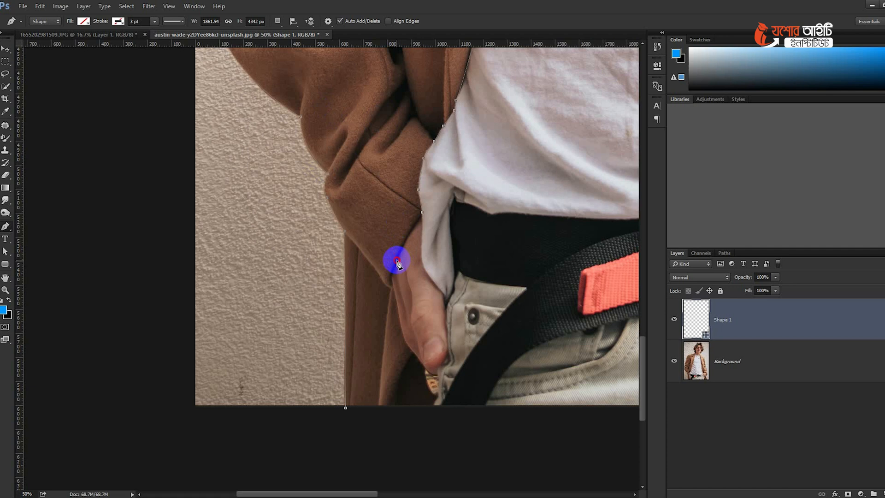
drag(398, 260, 389, 281)
click(386, 285)
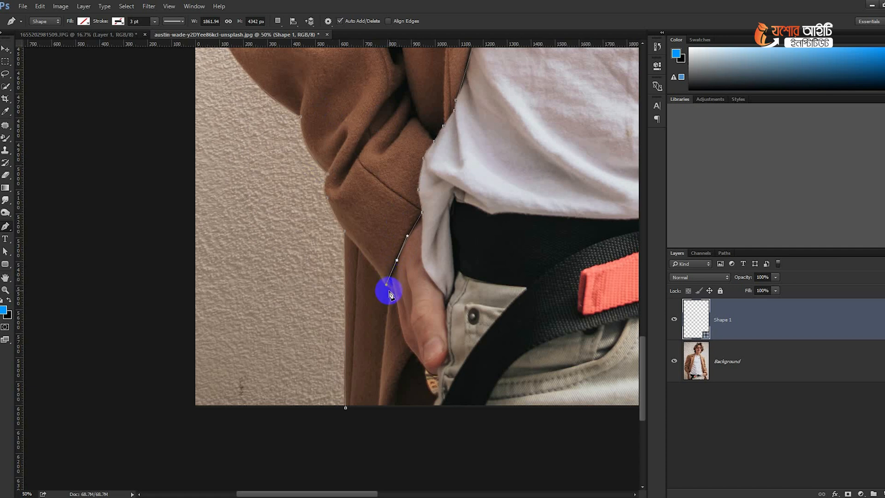
click(393, 288)
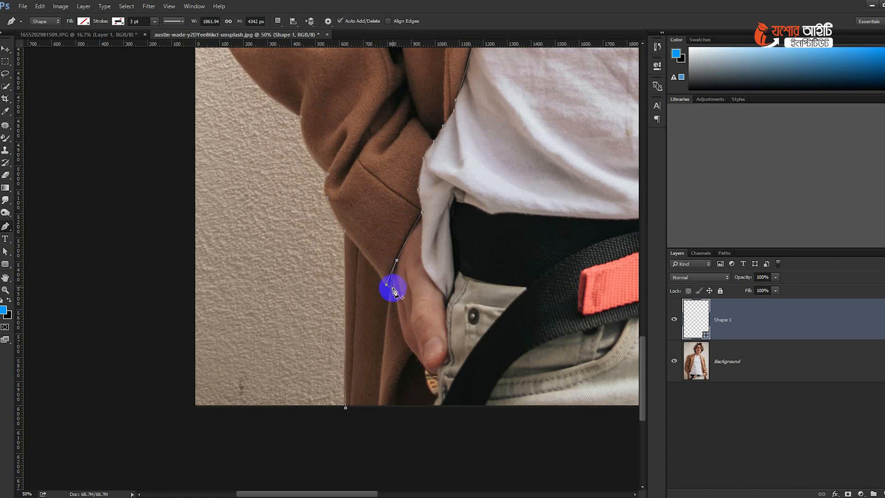
Outline the coat along the hand and bracelet to just below the photo's bottom edge, and close the shape at its starting anchor
click(404, 337)
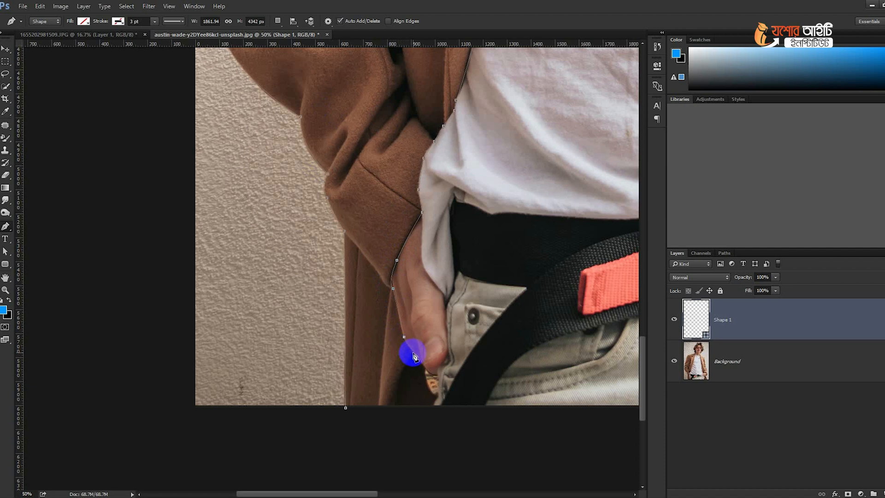
click(417, 358)
drag(425, 366, 432, 374)
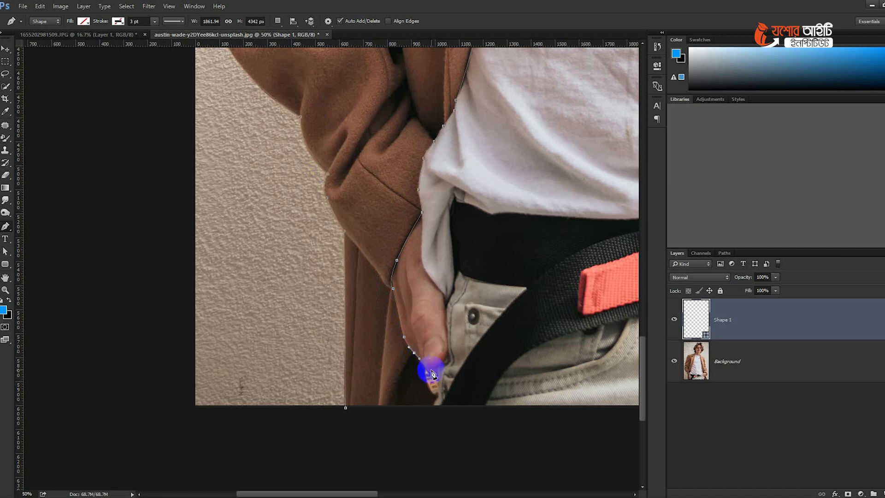
click(426, 368)
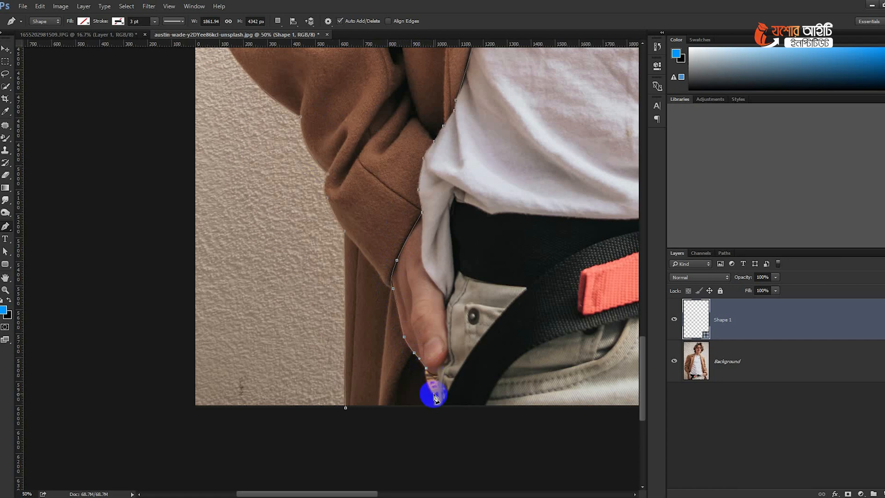
mouse_move(438, 400)
mouse_down()
mouse_move(435, 390)
mouse_move(438, 410)
mouse_up()
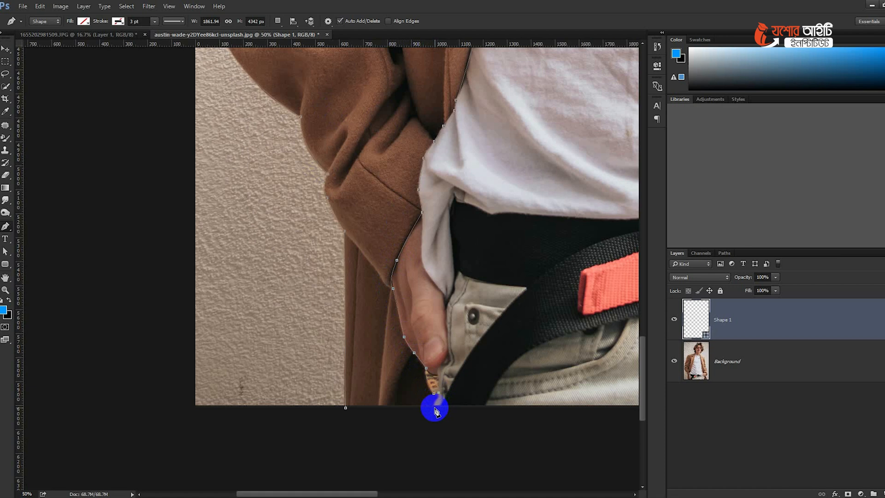
click(439, 397)
click(436, 412)
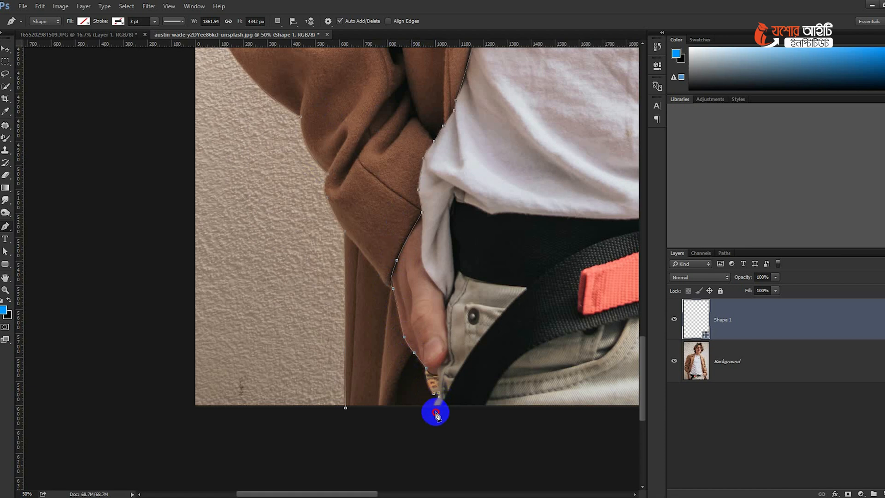
click(346, 409)
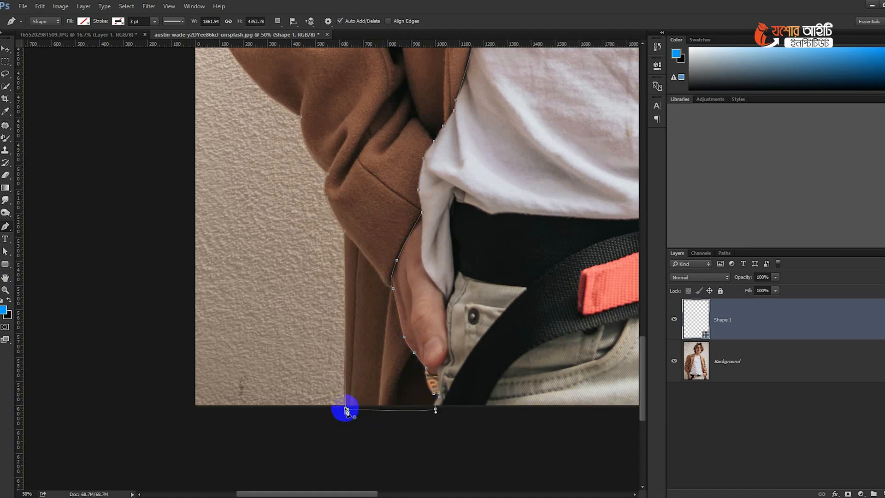
Fill the traced coat shape with bright blue and set its layer's blend mode to Color
key(ctrl+minus)
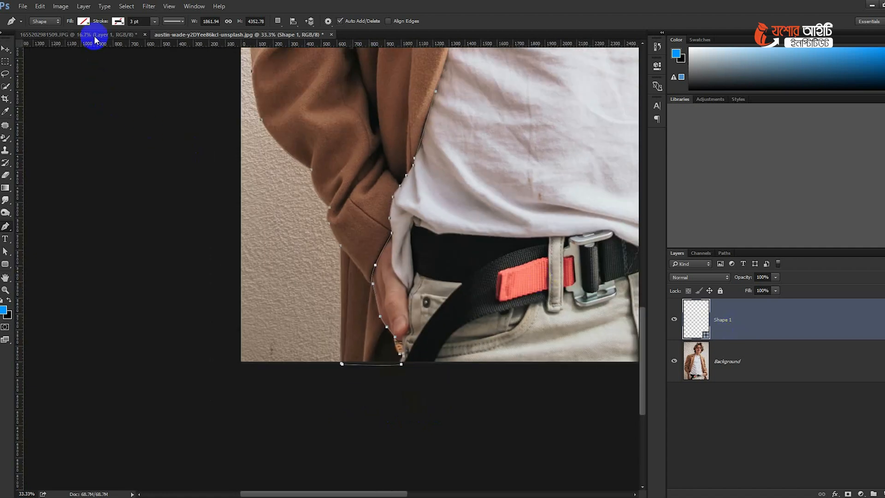
click(84, 21)
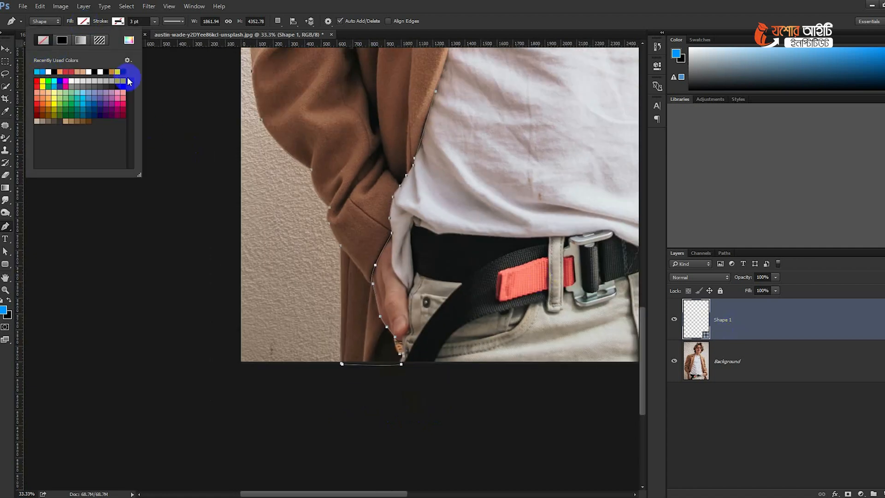
click(39, 71)
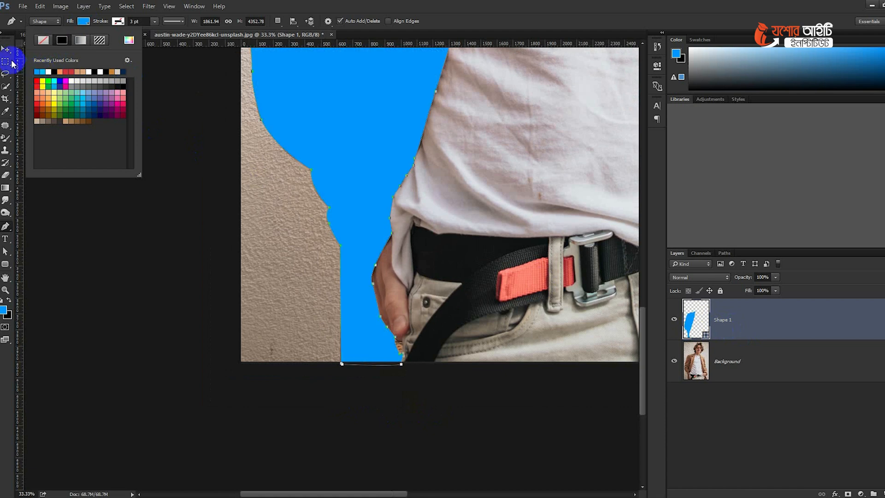
click(5, 49)
key(ctrl+minus)
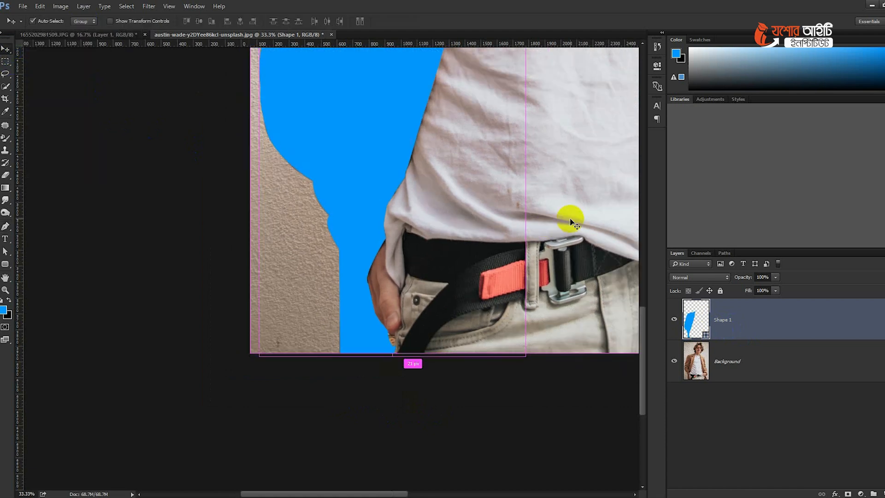
key(ctrl+minus)
key(ctrl+minus)
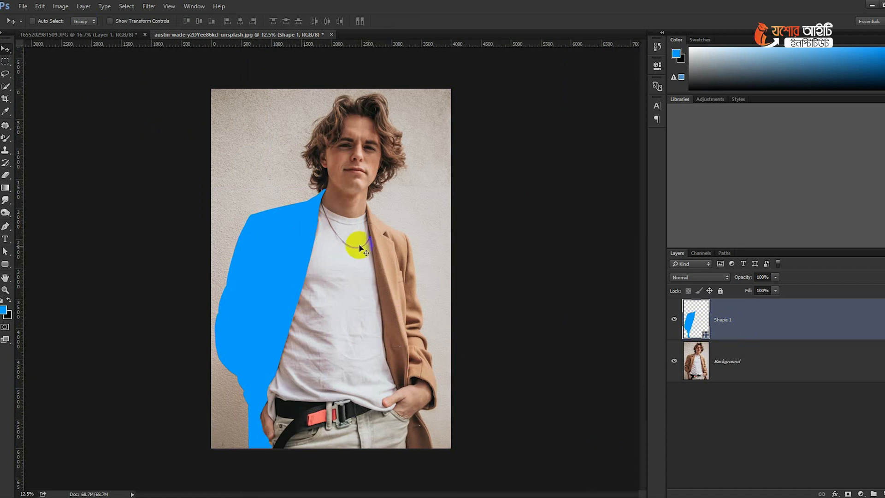
click(694, 278)
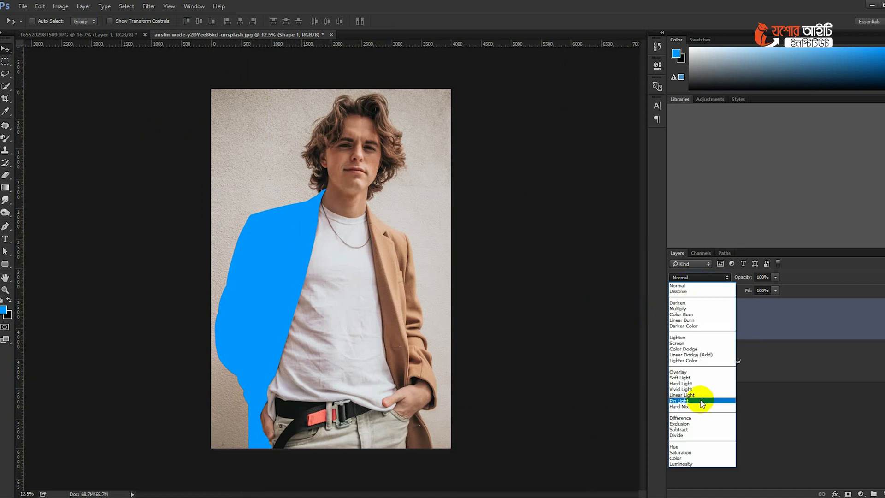
click(684, 458)
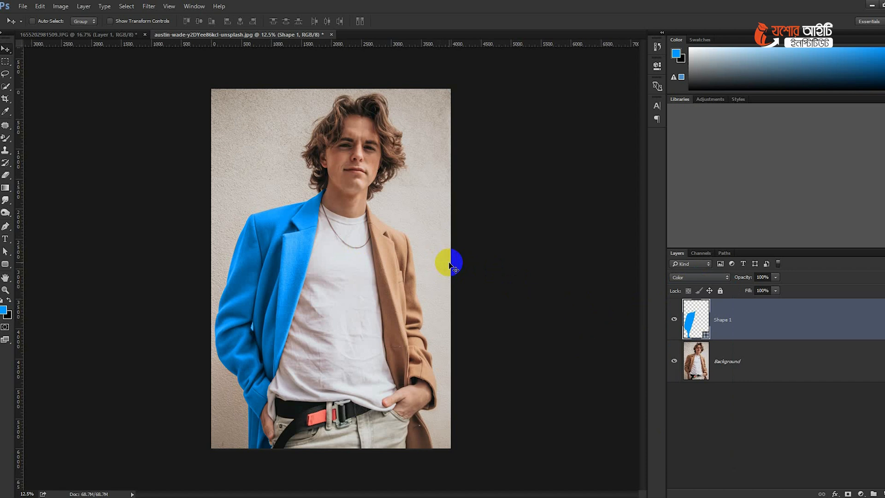
Try moving the blue shape over the white T-shirt, and undo the move
drag(297, 245, 330, 312)
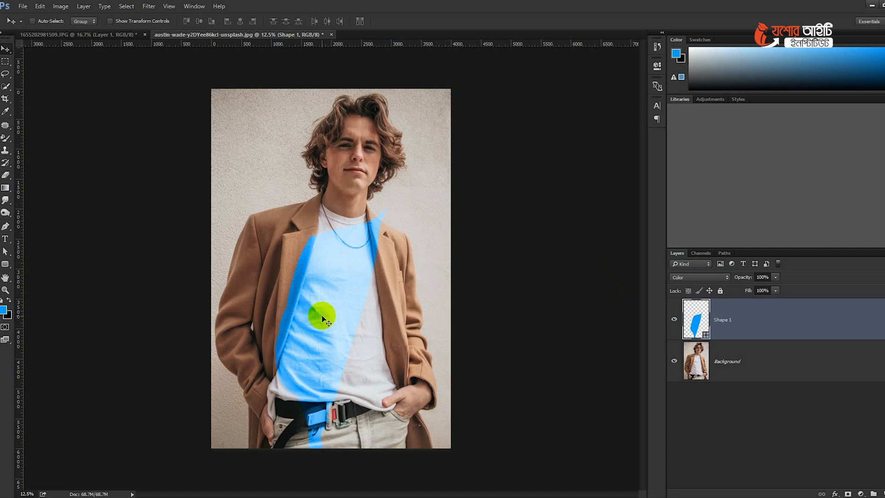
key(ctrl+z)
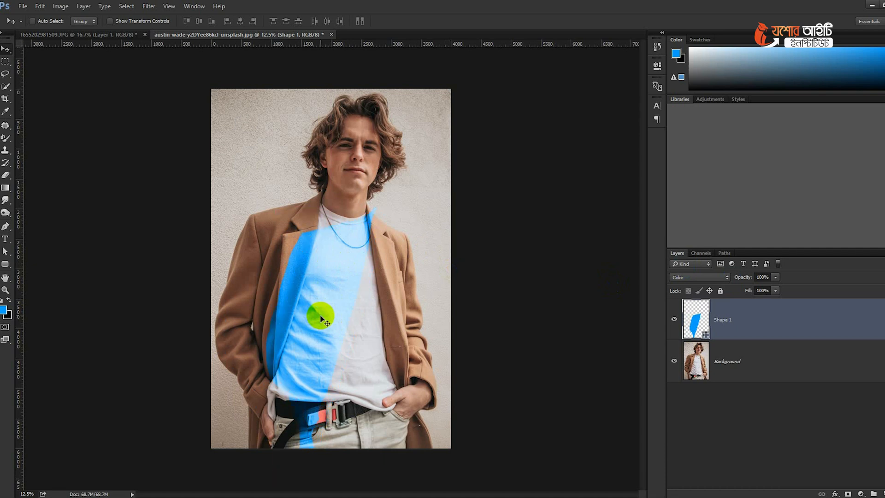
key(ctrl)
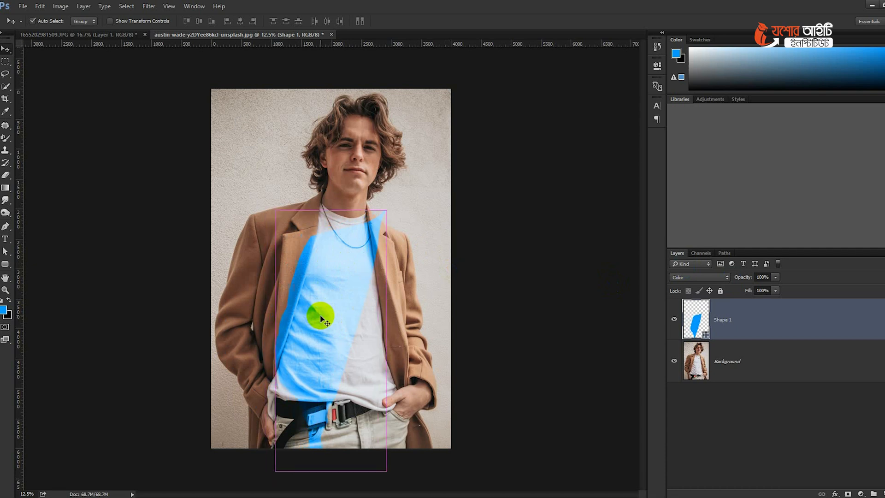
key(ctrl+alt+z)
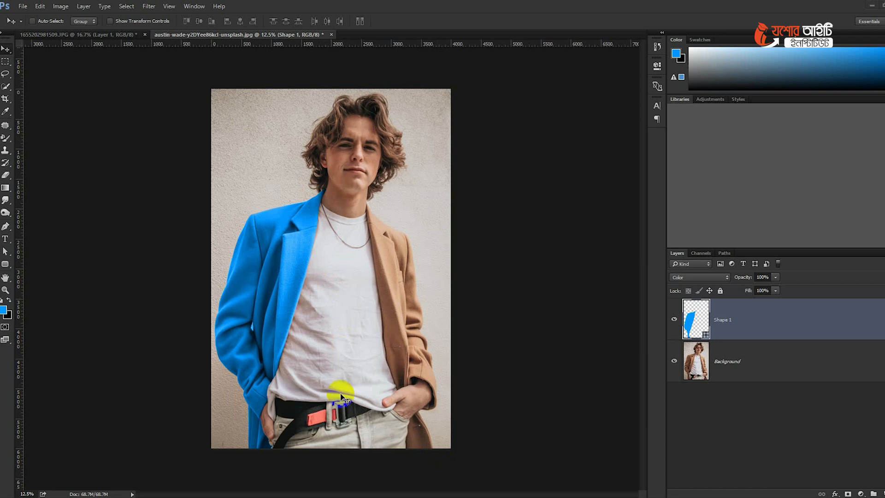
Change the coat shape's fill color, trying yellow (fff600) and other hues up to pure red (ff0000)
double_click(700, 314)
click(609, 211)
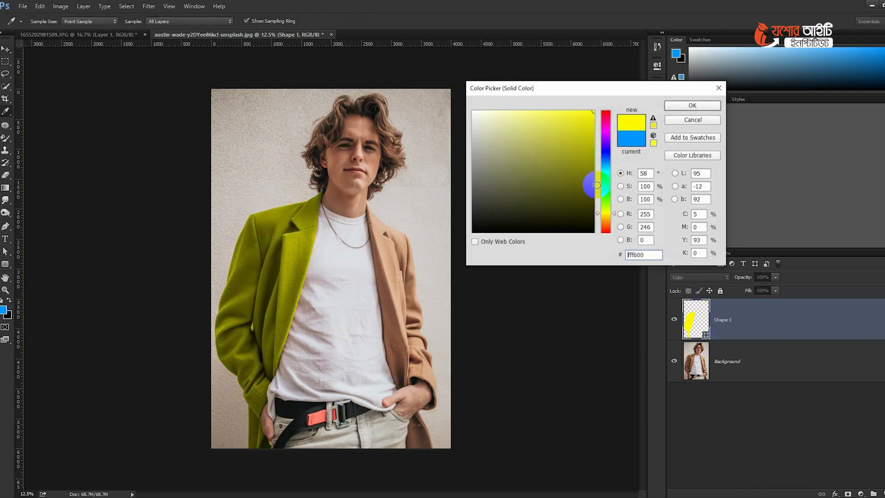
click(608, 116)
drag(607, 117, 607, 239)
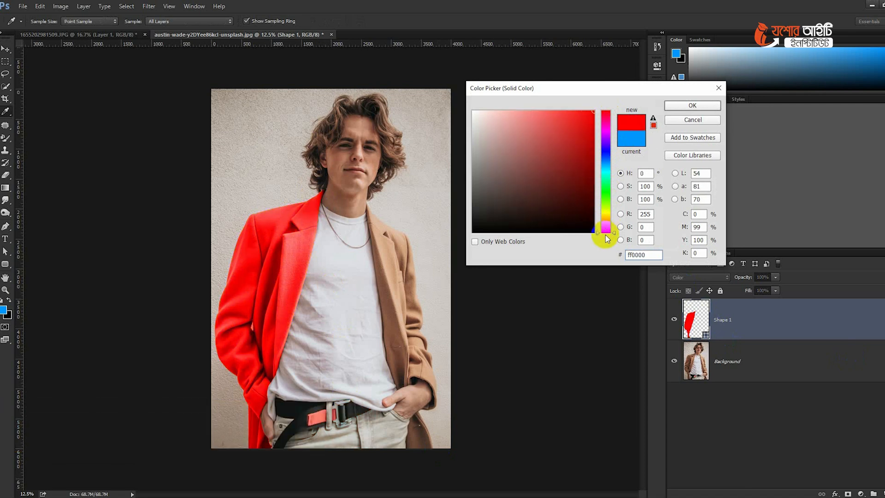